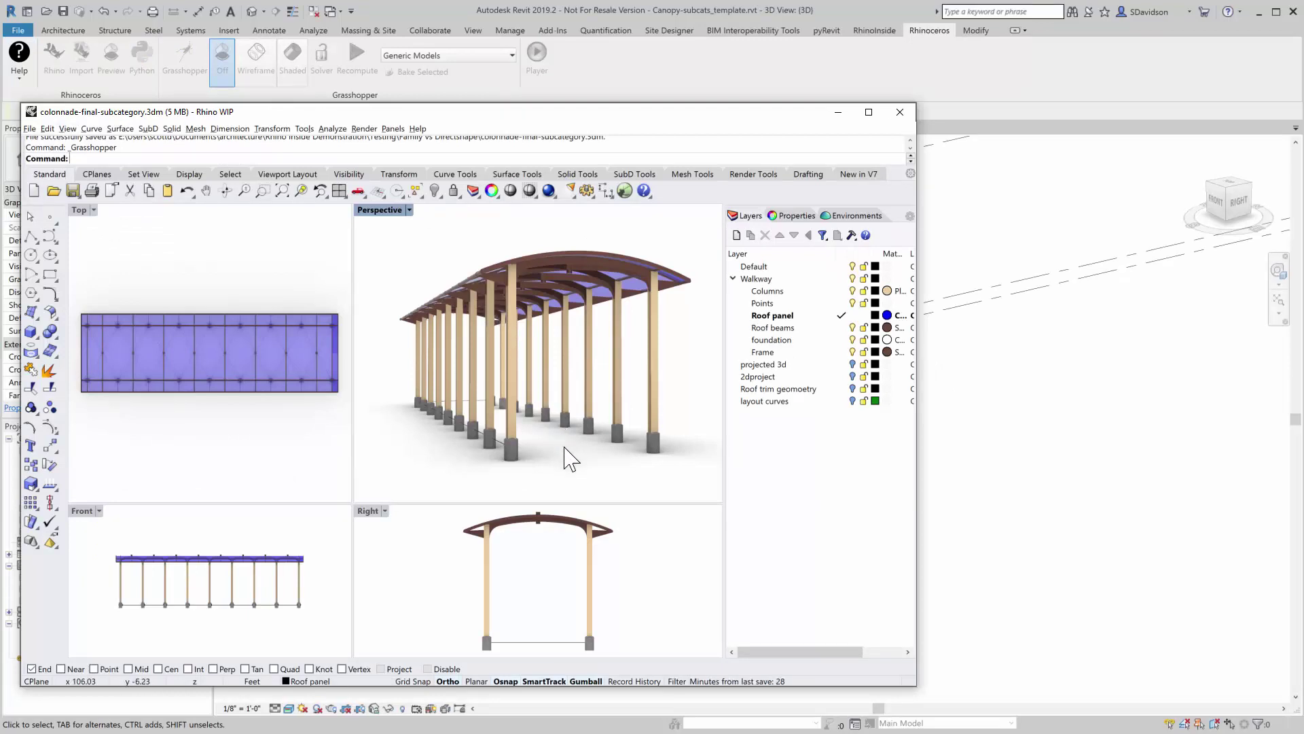
Orbit the Rhino canopy model to a low view down the colonnade
right_drag(571, 459, 591, 435)
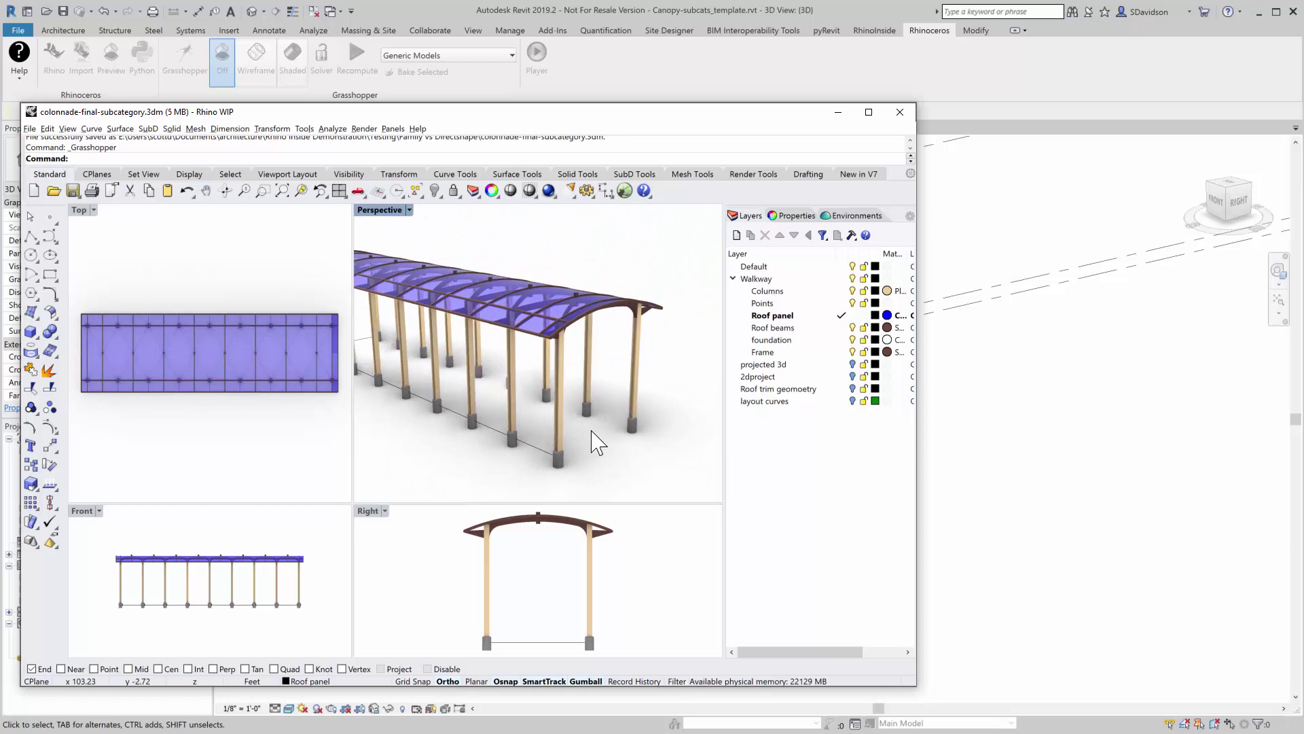
scroll(432, 332, up, 3)
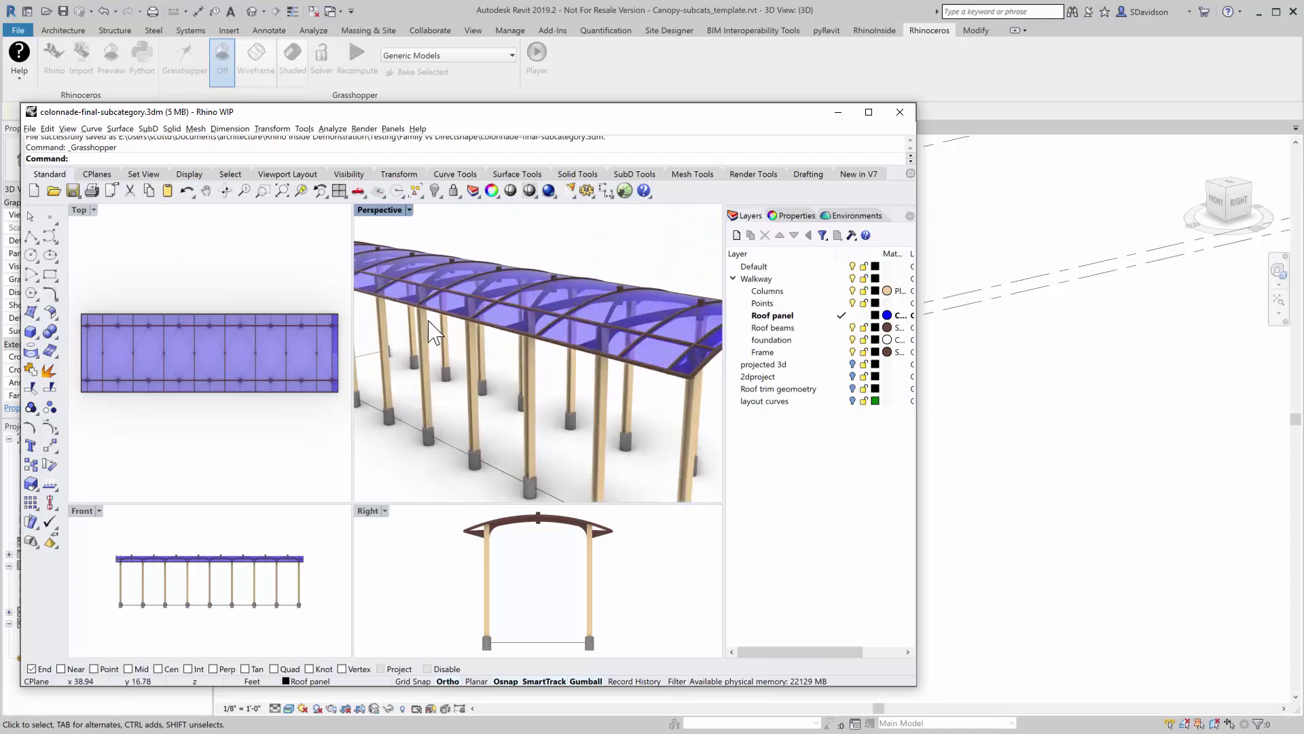
scroll(438, 331, down, 4)
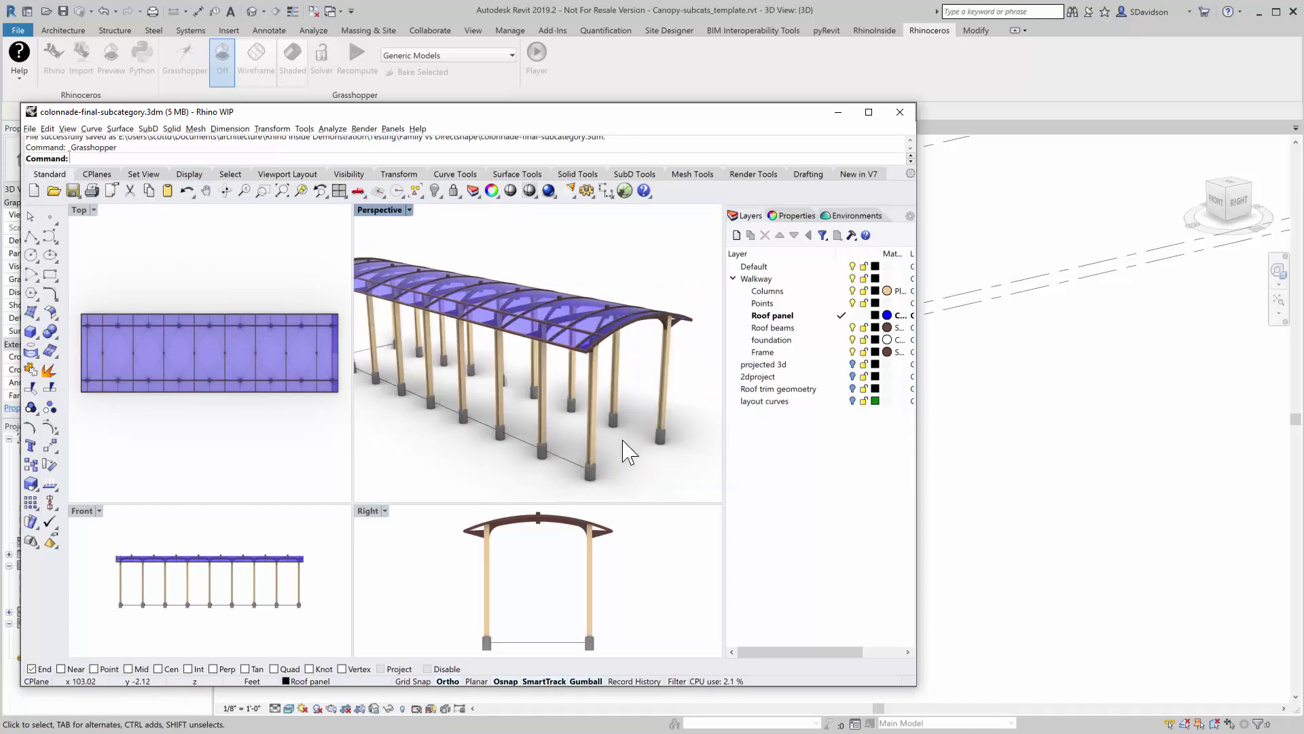
right_drag(629, 452, 603, 443)
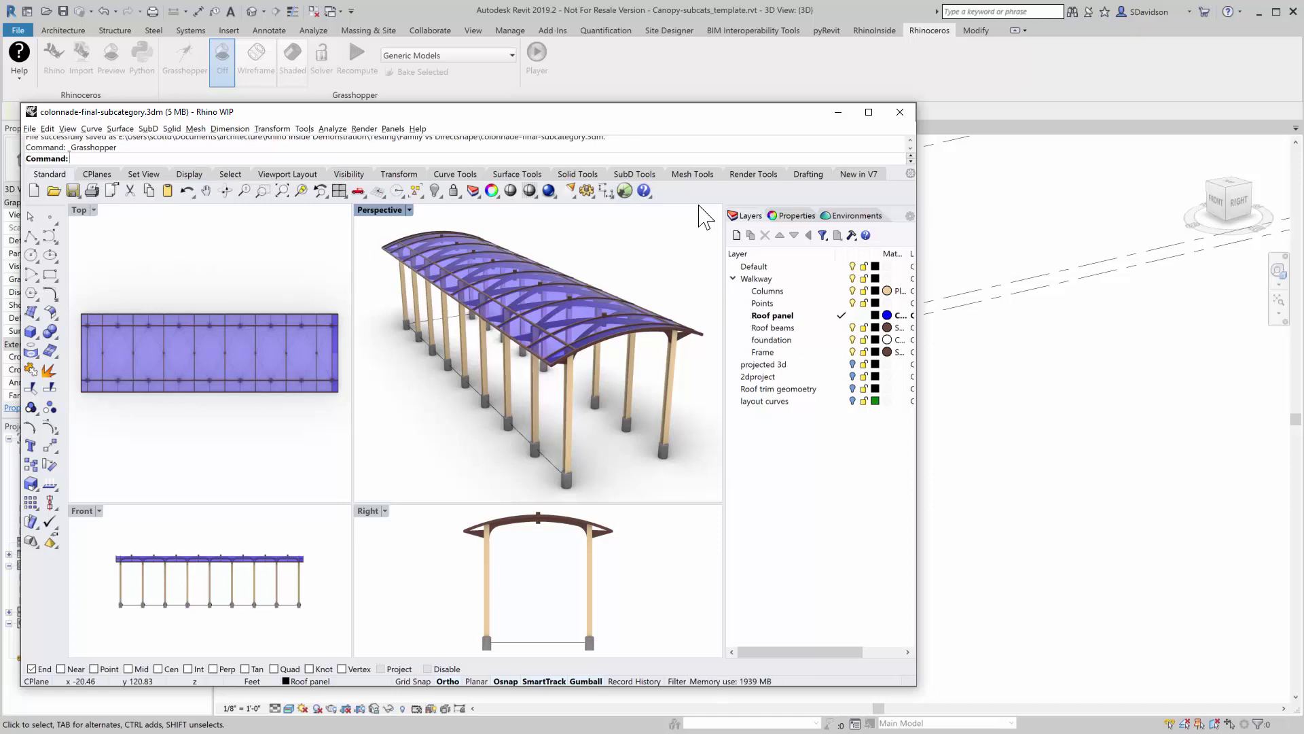
Launch Grasshopper and list the Revit tab's Family components
click(625, 192)
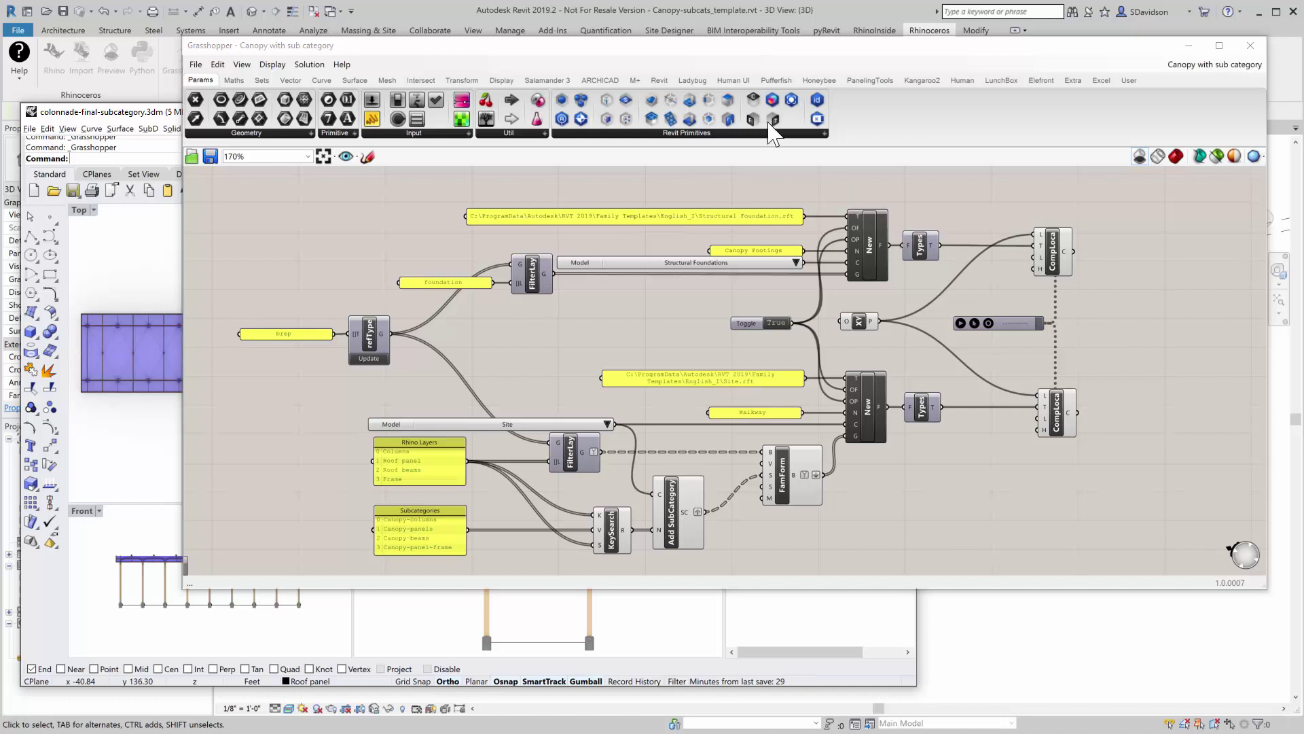
click(662, 81)
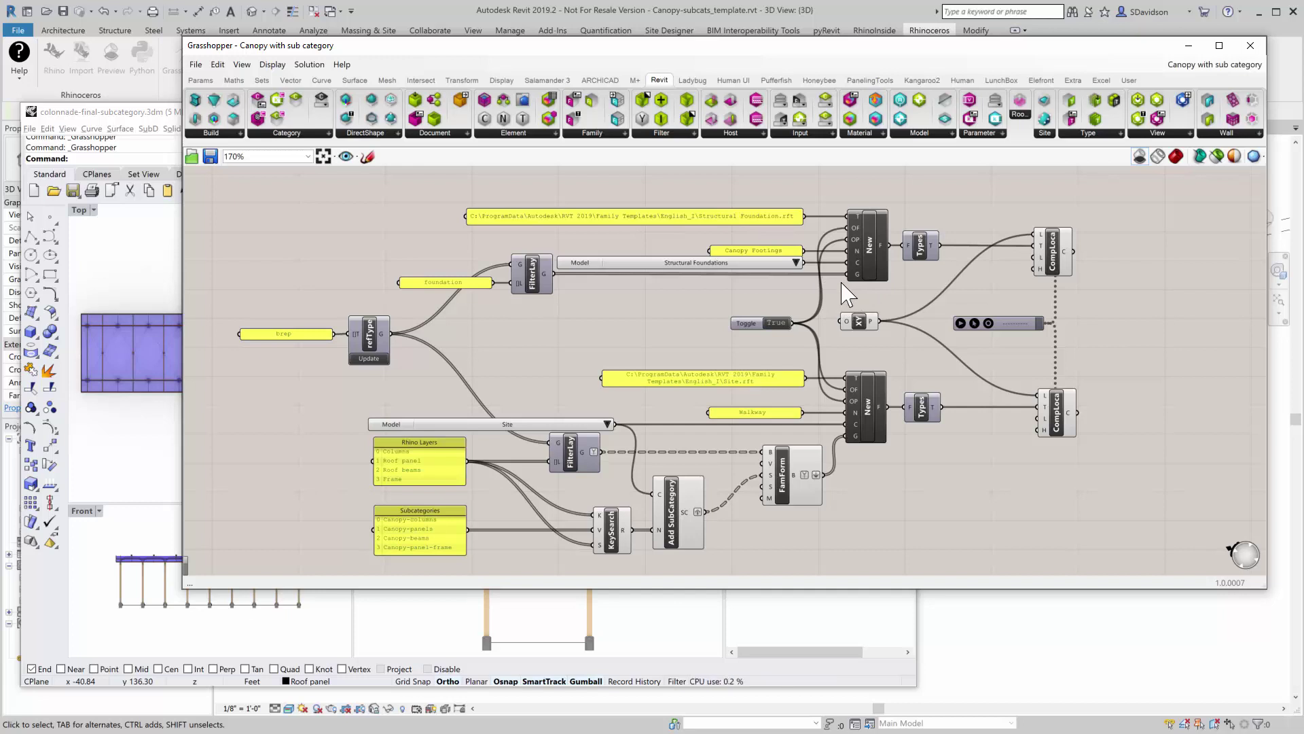
click(593, 133)
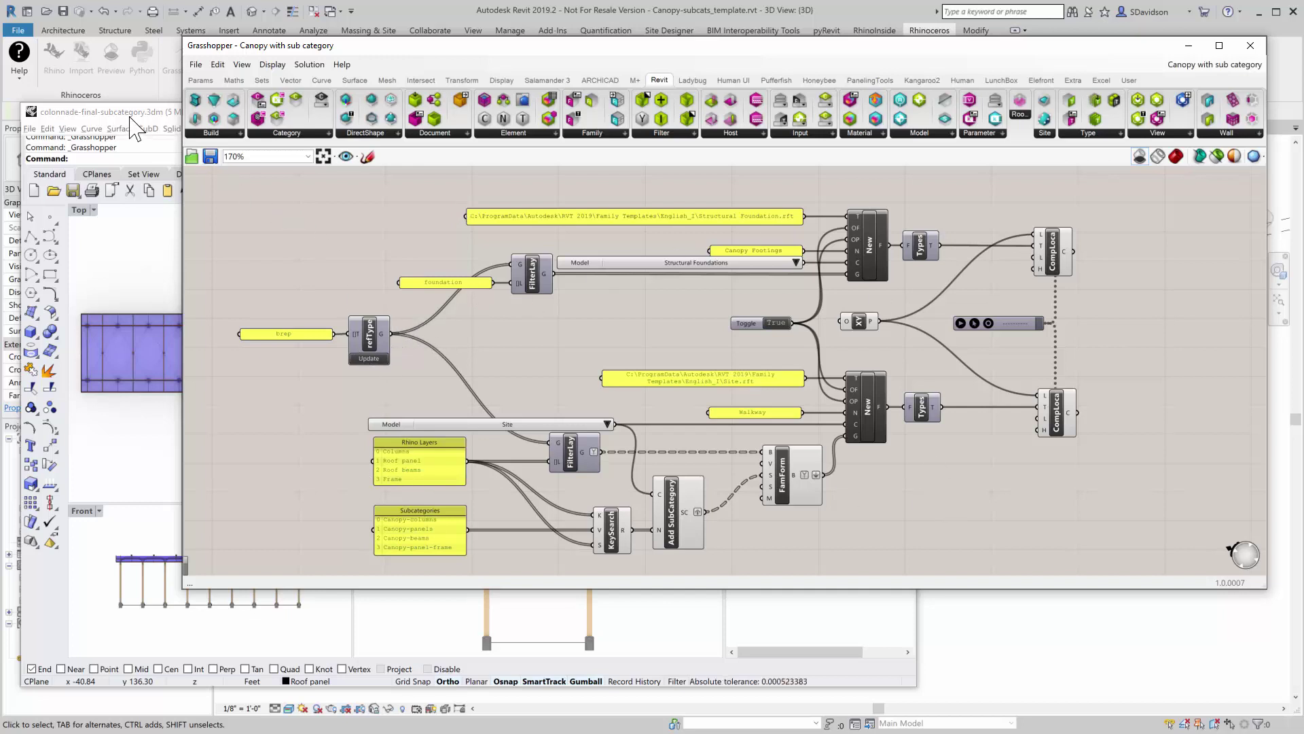
drag(303, 47, 657, 358)
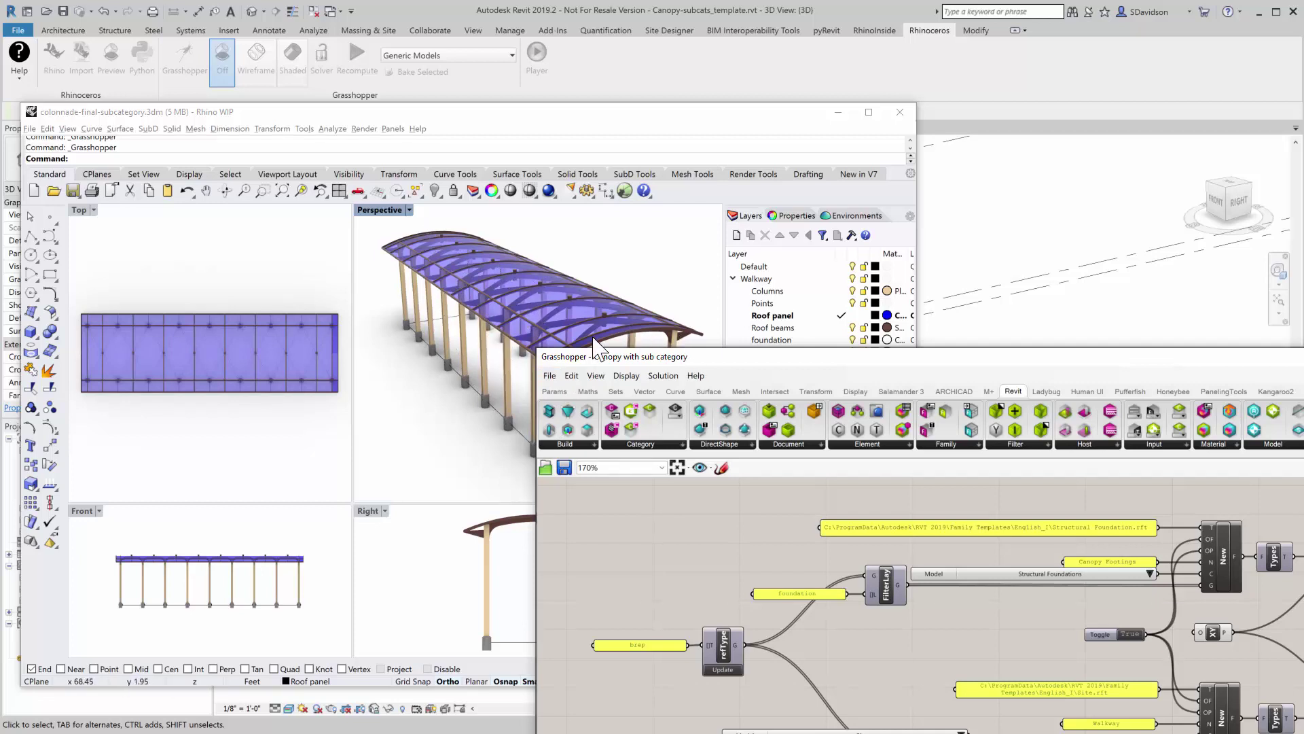
drag(671, 364, 325, 139)
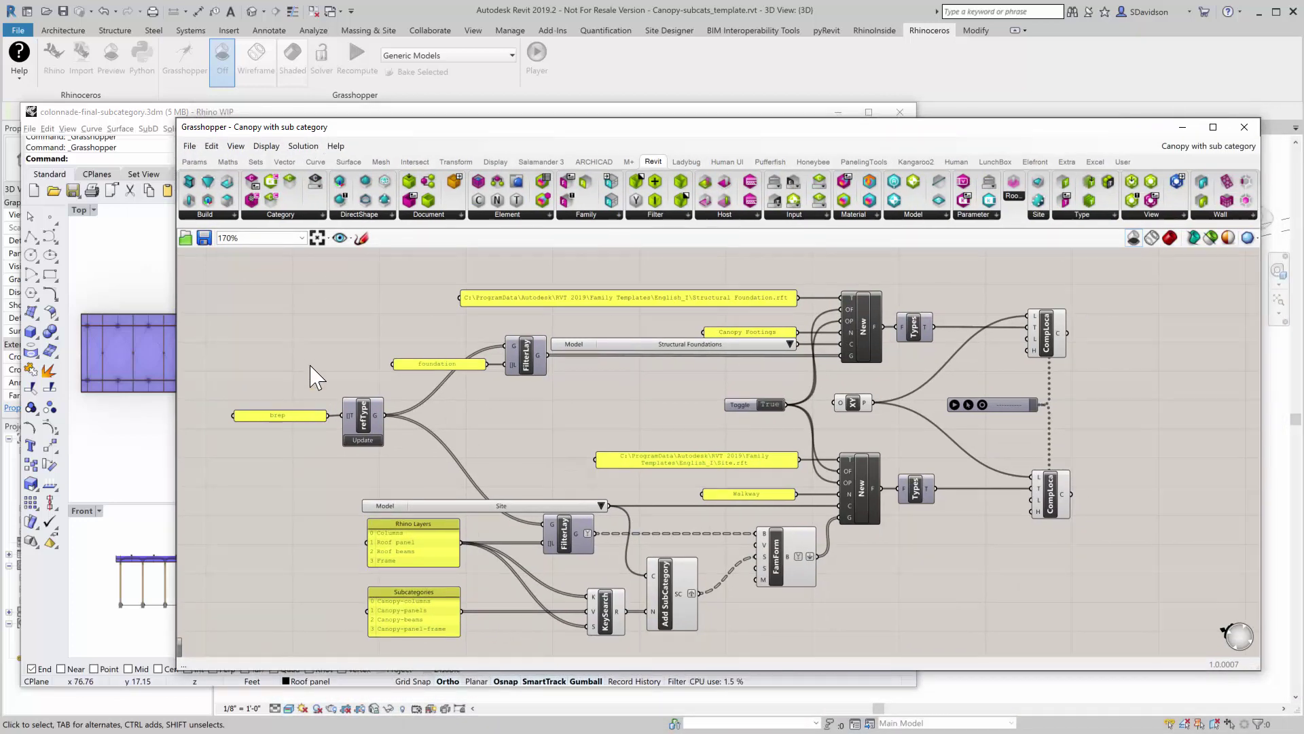
scroll(288, 472, up, 3)
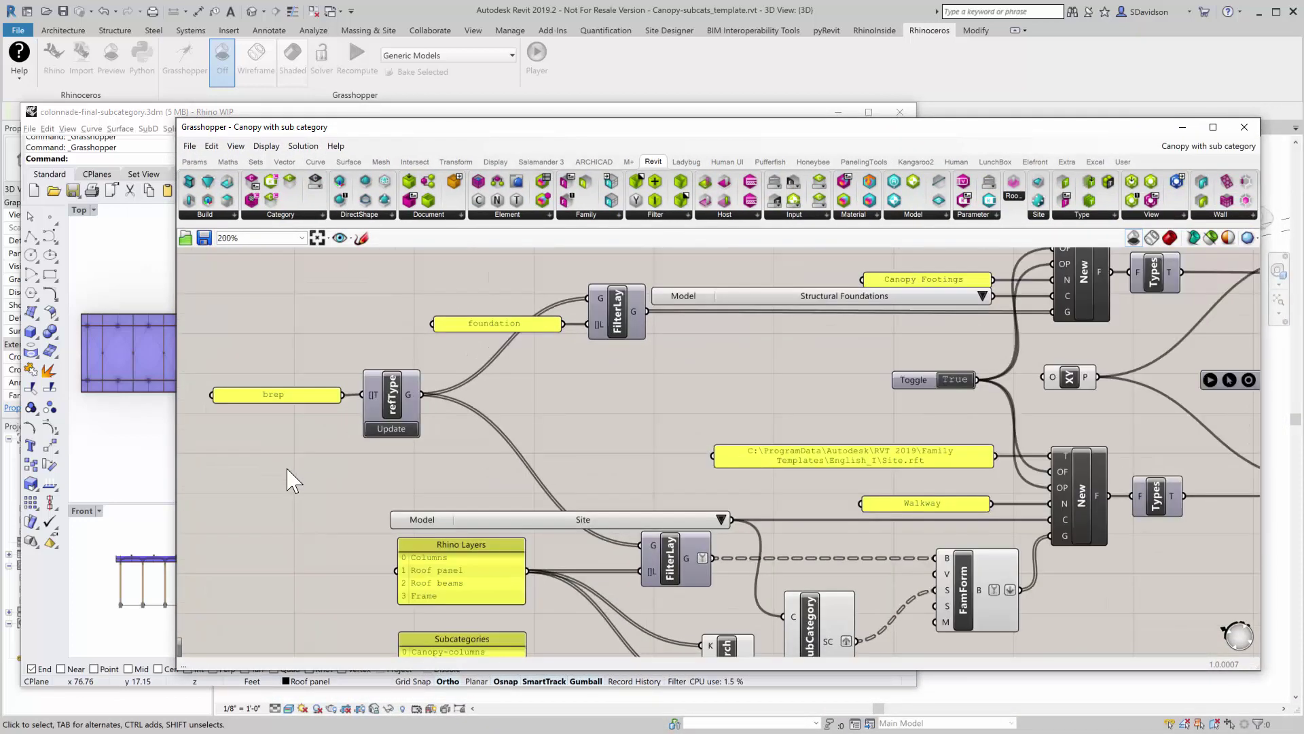
scroll(288, 472, down, 1)
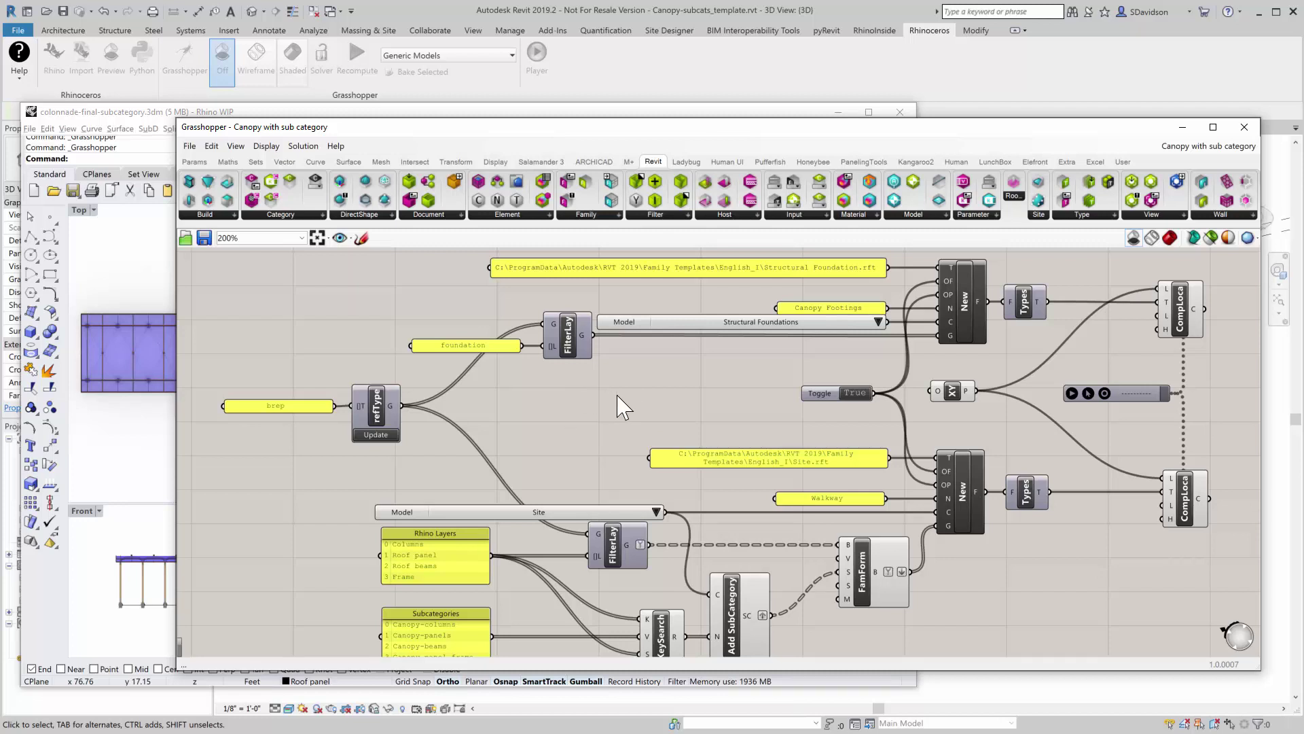
right_drag(619, 396, 615, 451)
scroll(574, 431, up, 1)
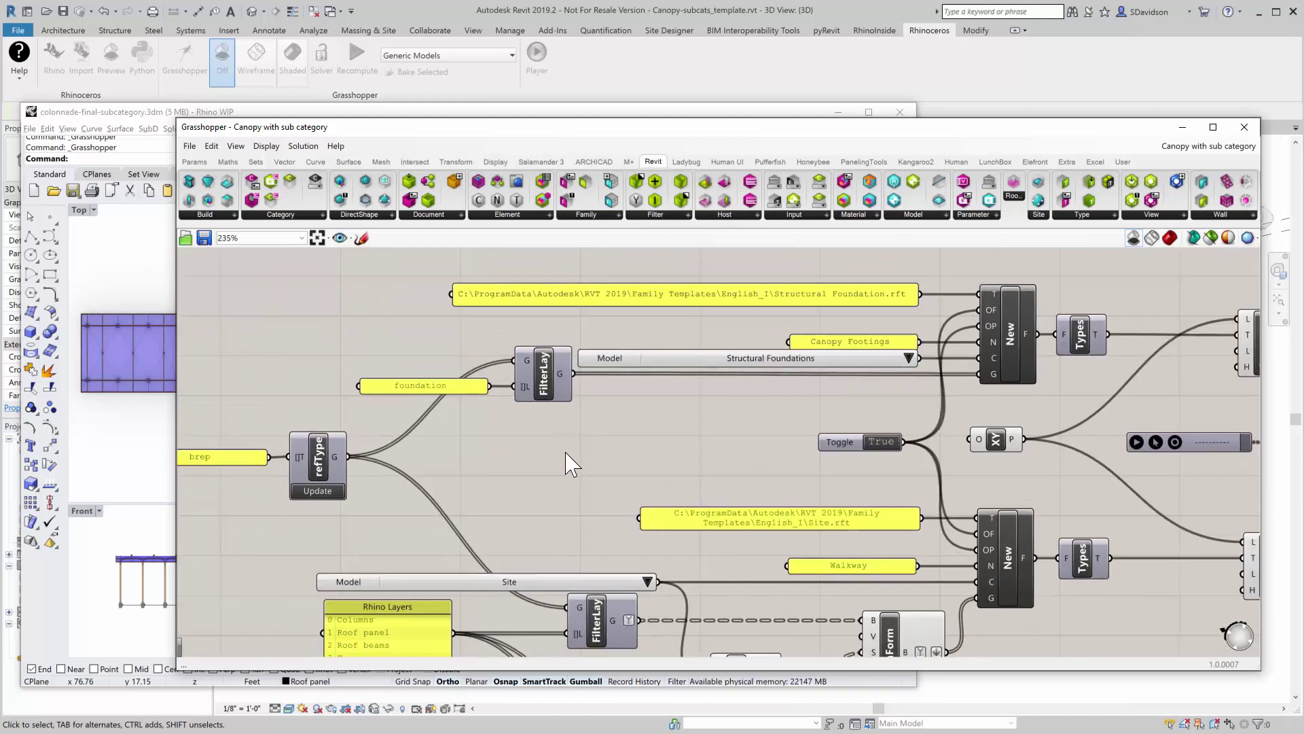
scroll(482, 455, down, 1)
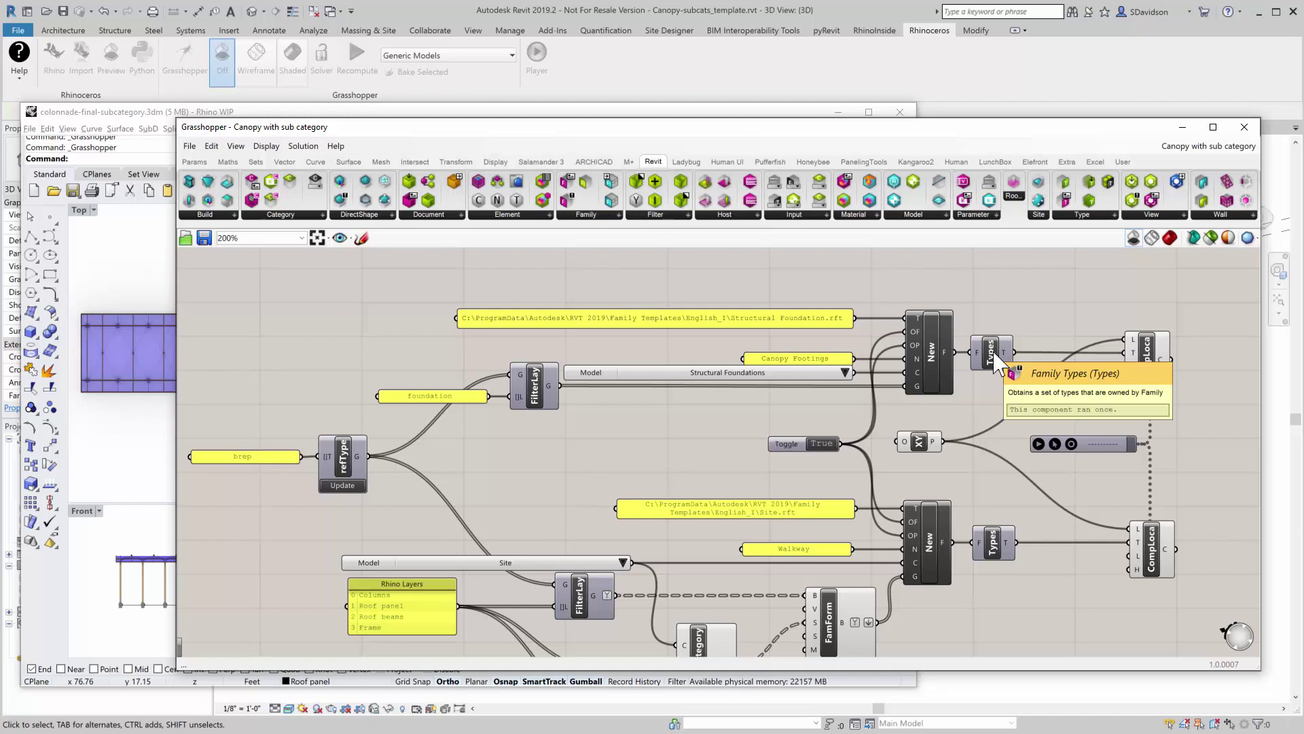
Show the Revit Family components, then the Build components such as Add Beam and Add Column
click(589, 218)
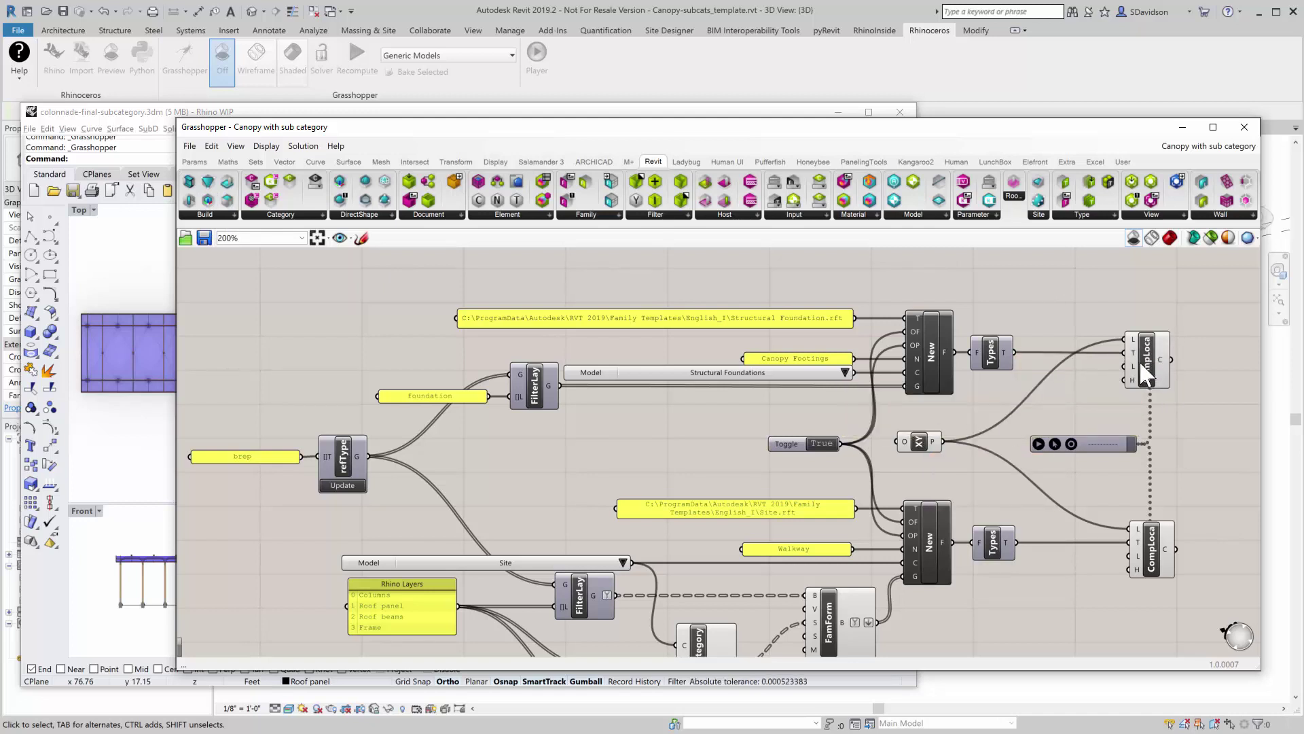
click(206, 215)
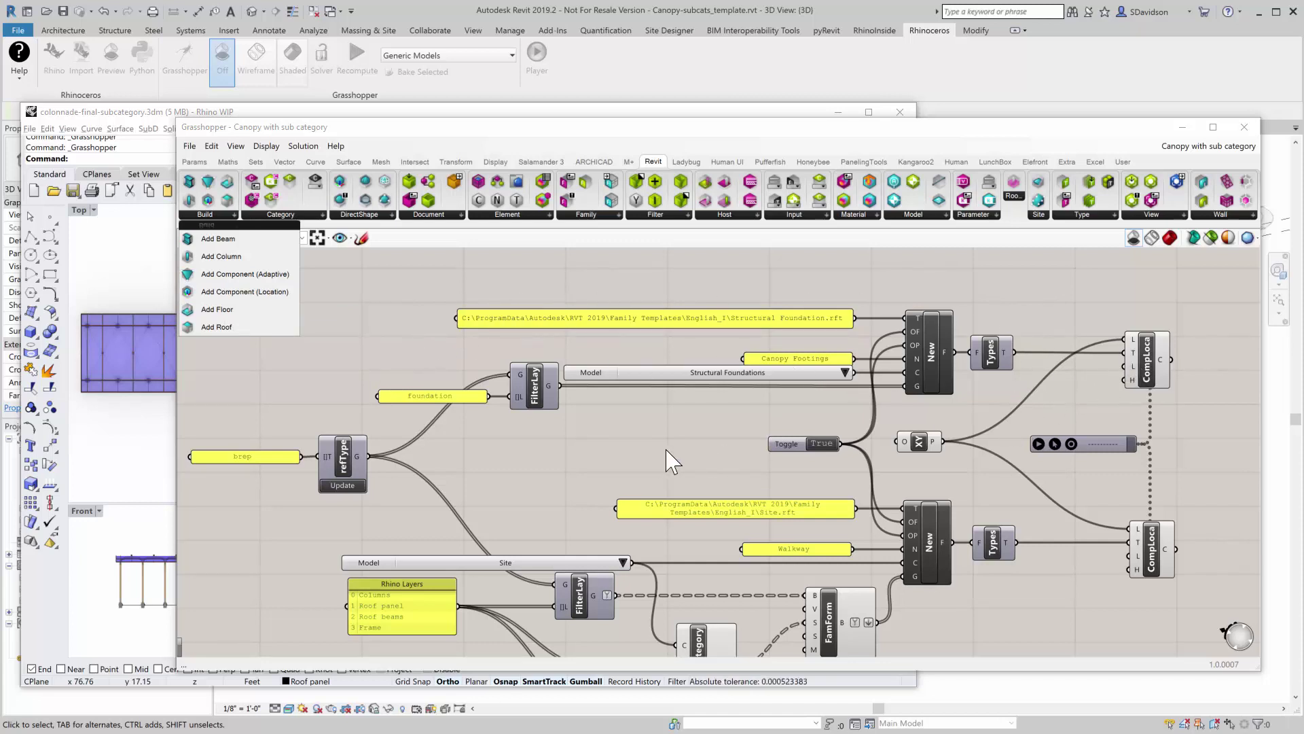
drag(336, 127, 478, 422)
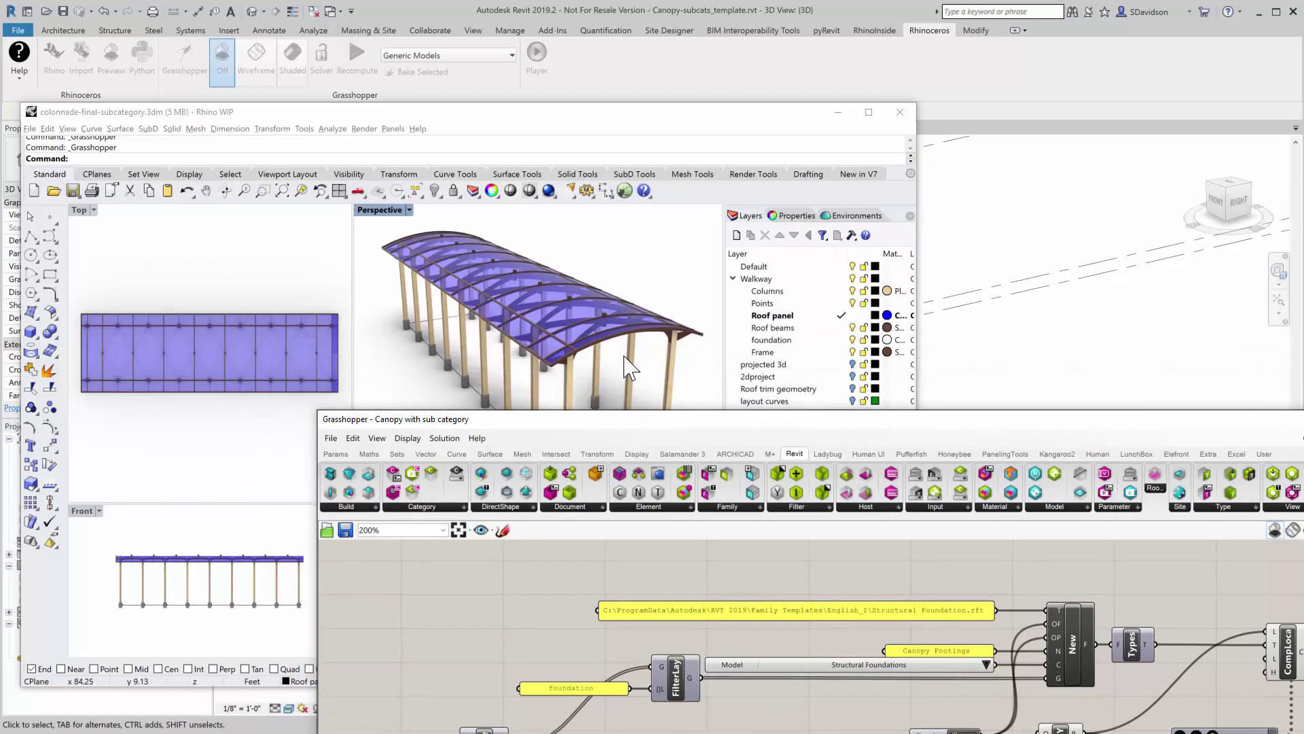
drag(664, 425, 542, 96)
scroll(570, 428, down, 3)
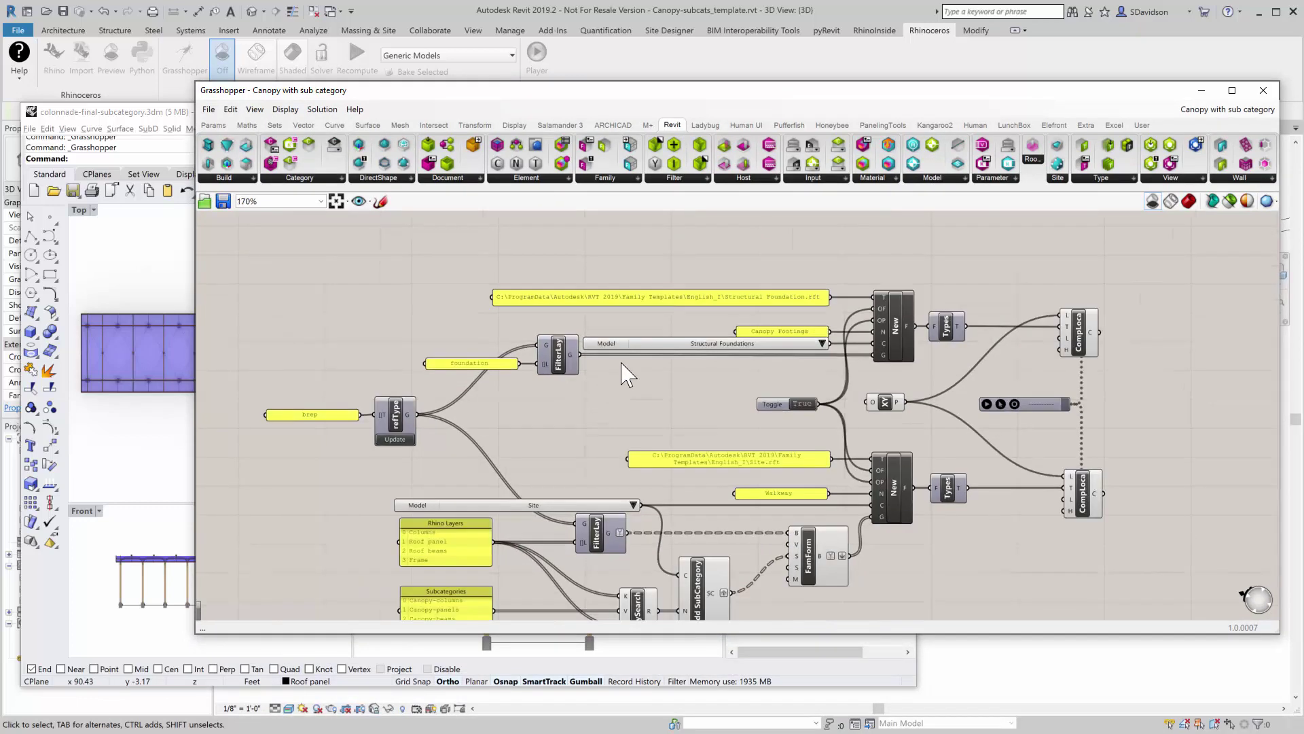
scroll(528, 618, up, 3)
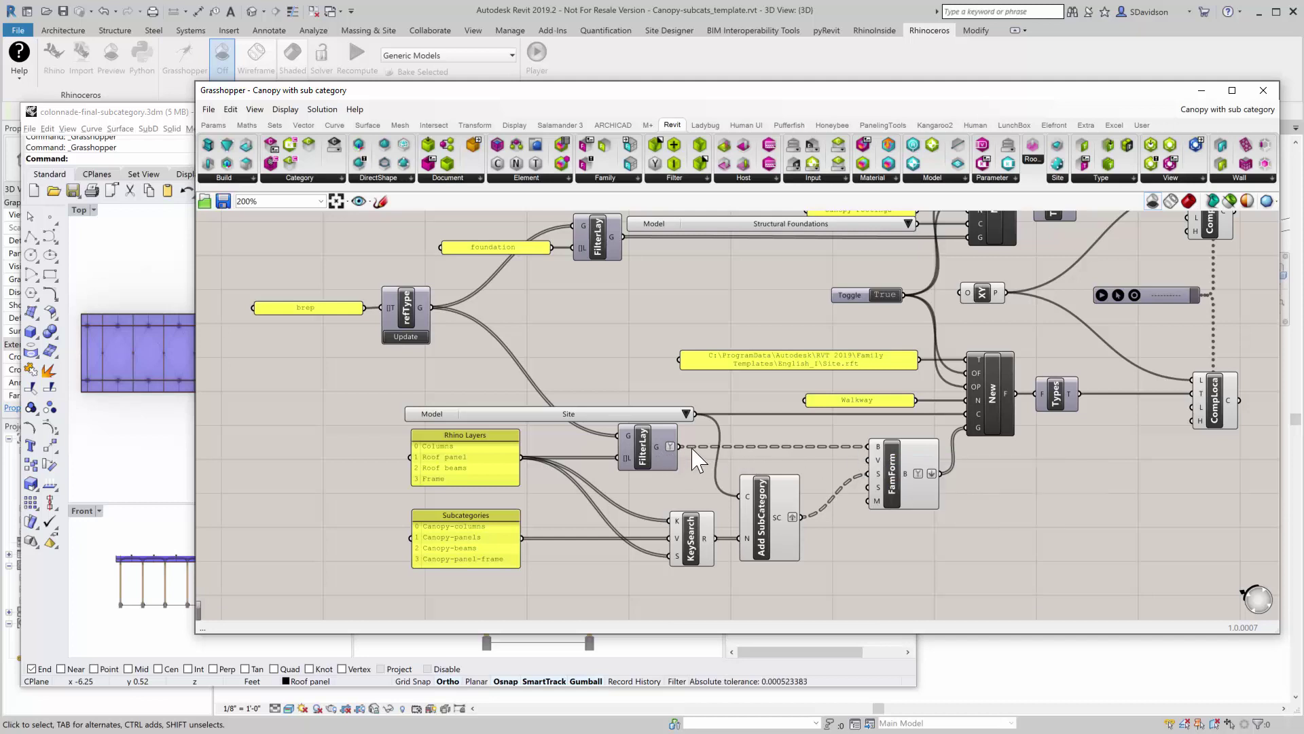
drag(1038, 393, 1016, 394)
mouse_move(704, 537)
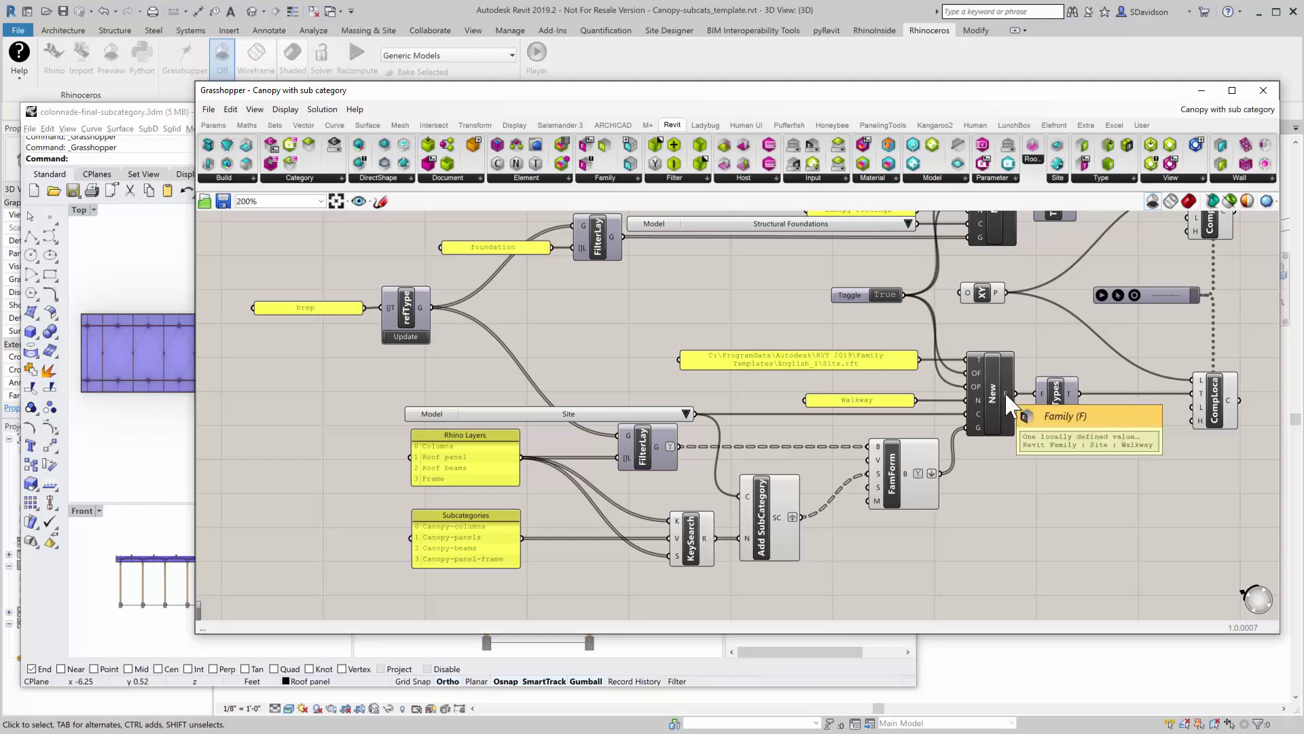
mouse_move(993, 417)
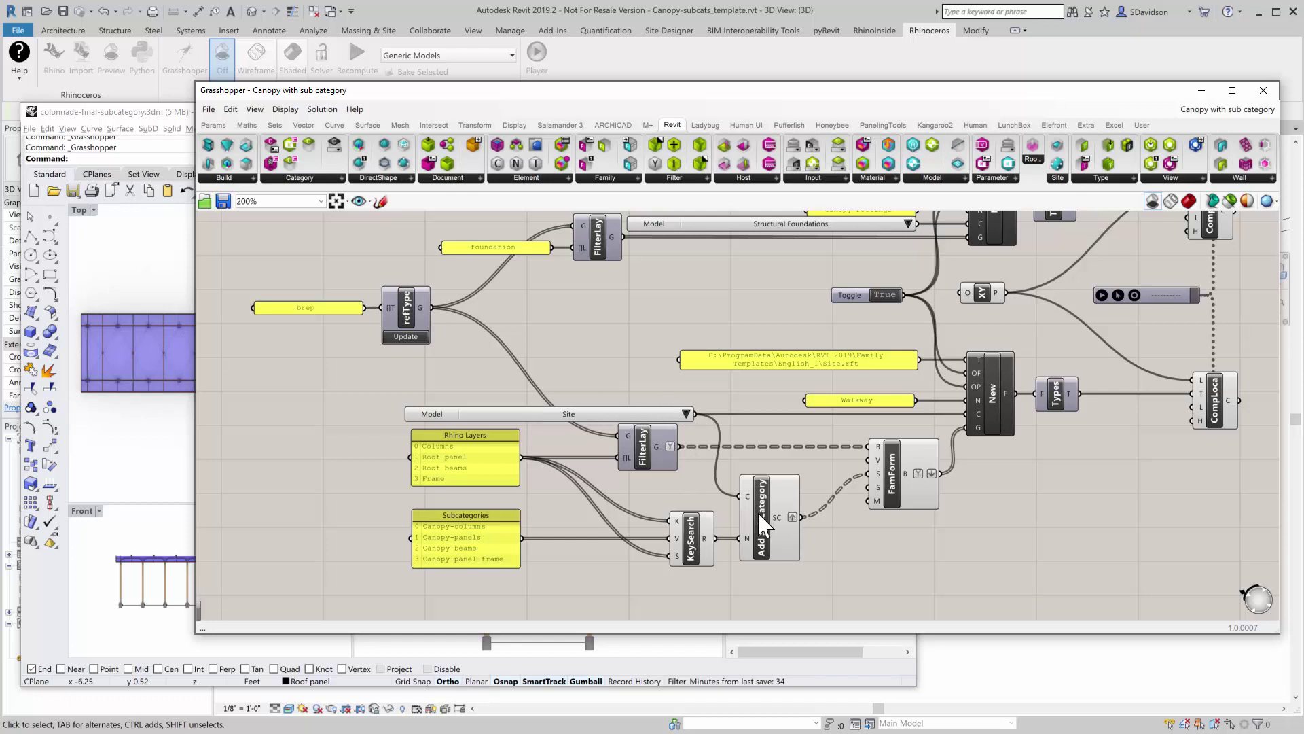
mouse_move(780, 529)
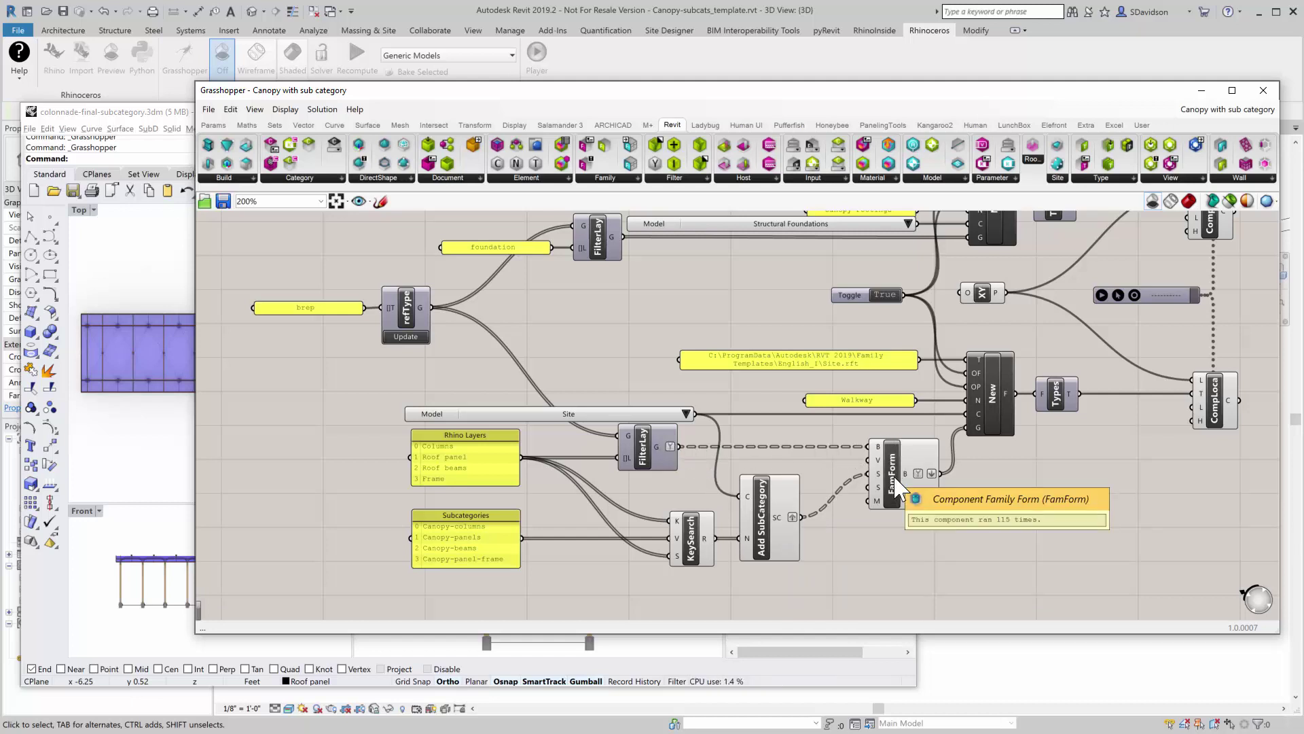
Select the Component Family Form (FamForm) node on the Grasshopper canvas
click(614, 178)
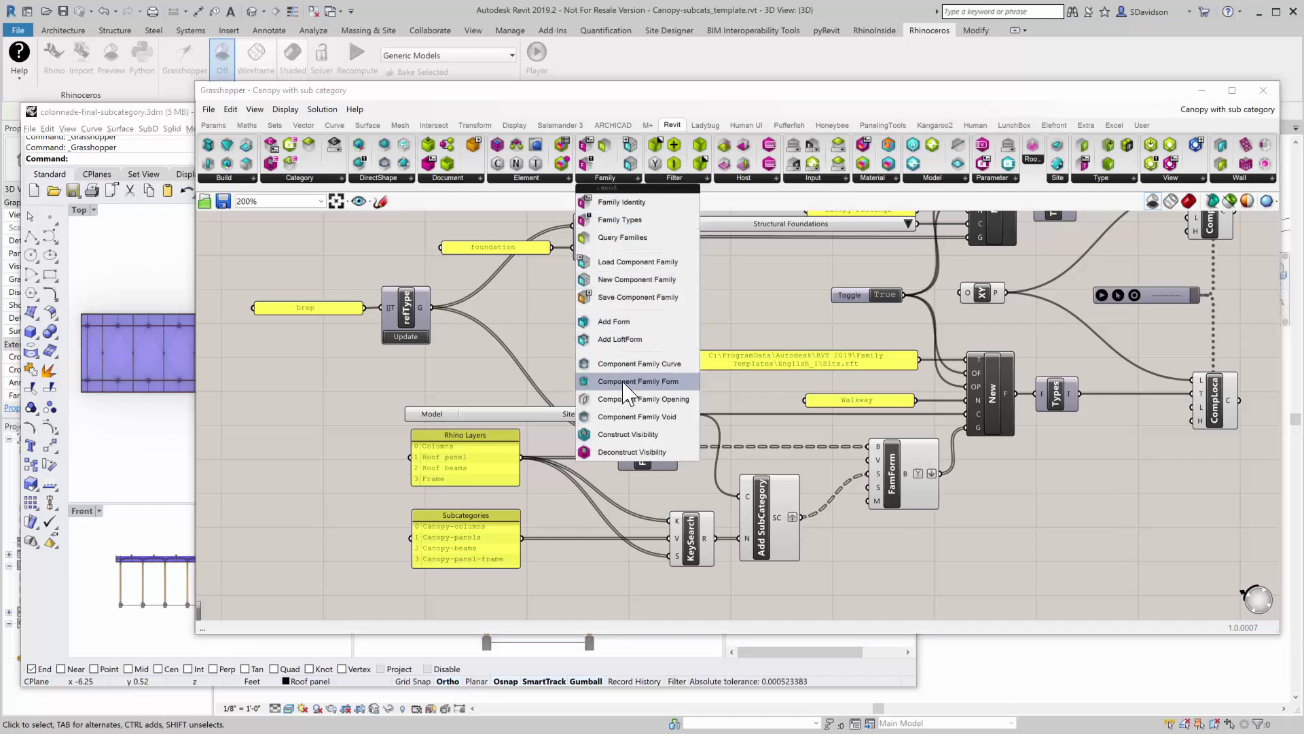
click(892, 476)
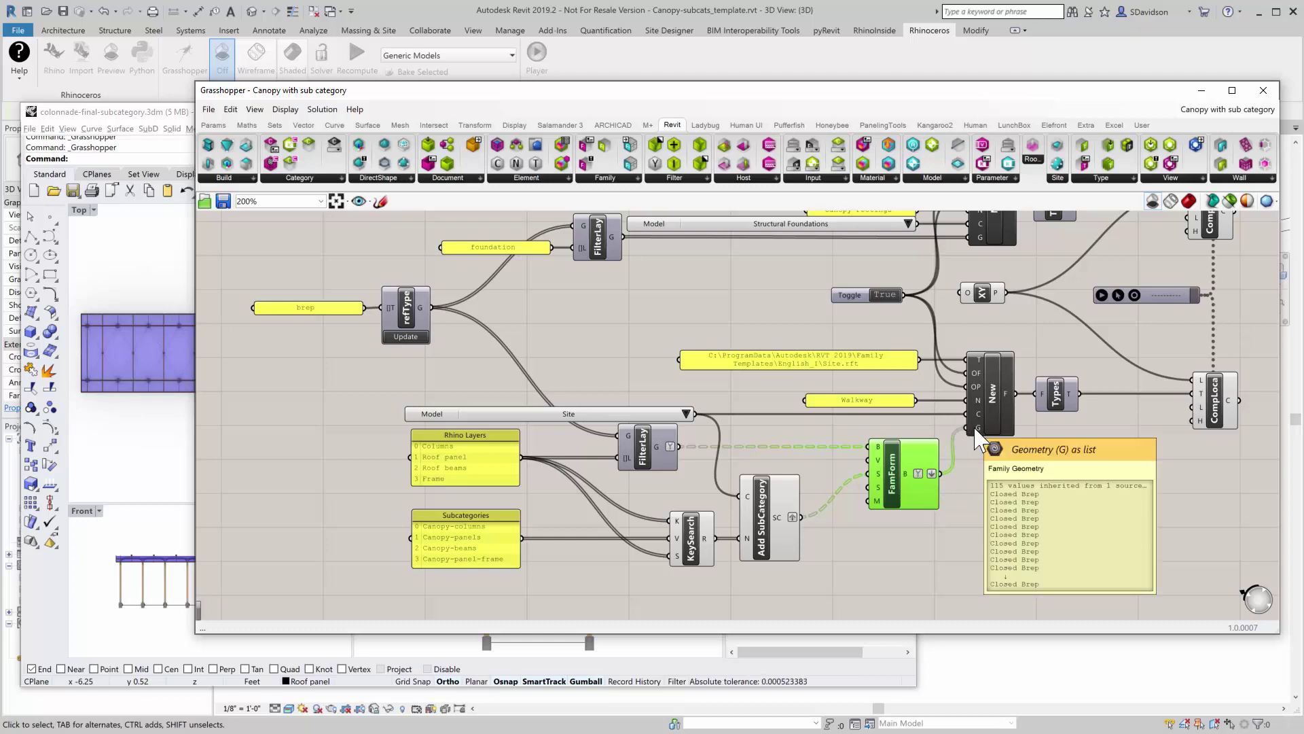
Check the New node's G input lists 115 closed Breps, then pan to the Canopy Footings chain
mouse_move(980, 433)
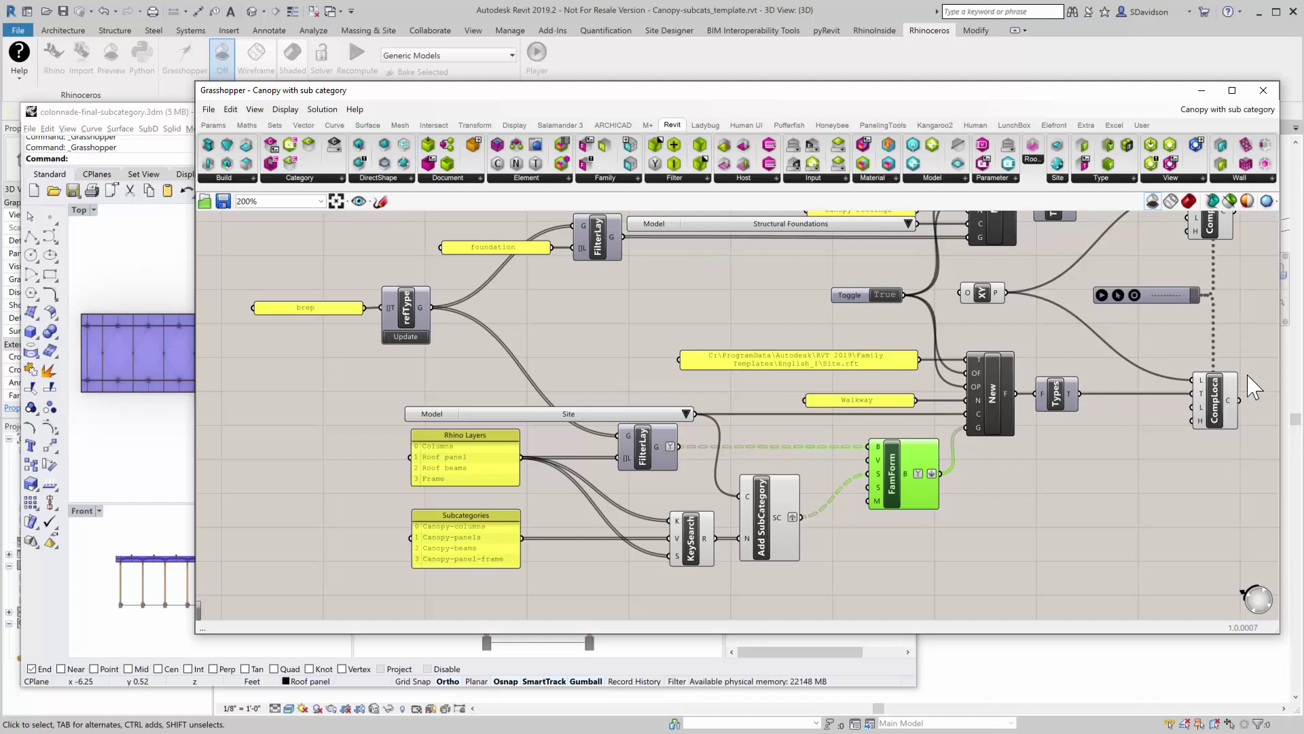
right_drag(1057, 373, 943, 533)
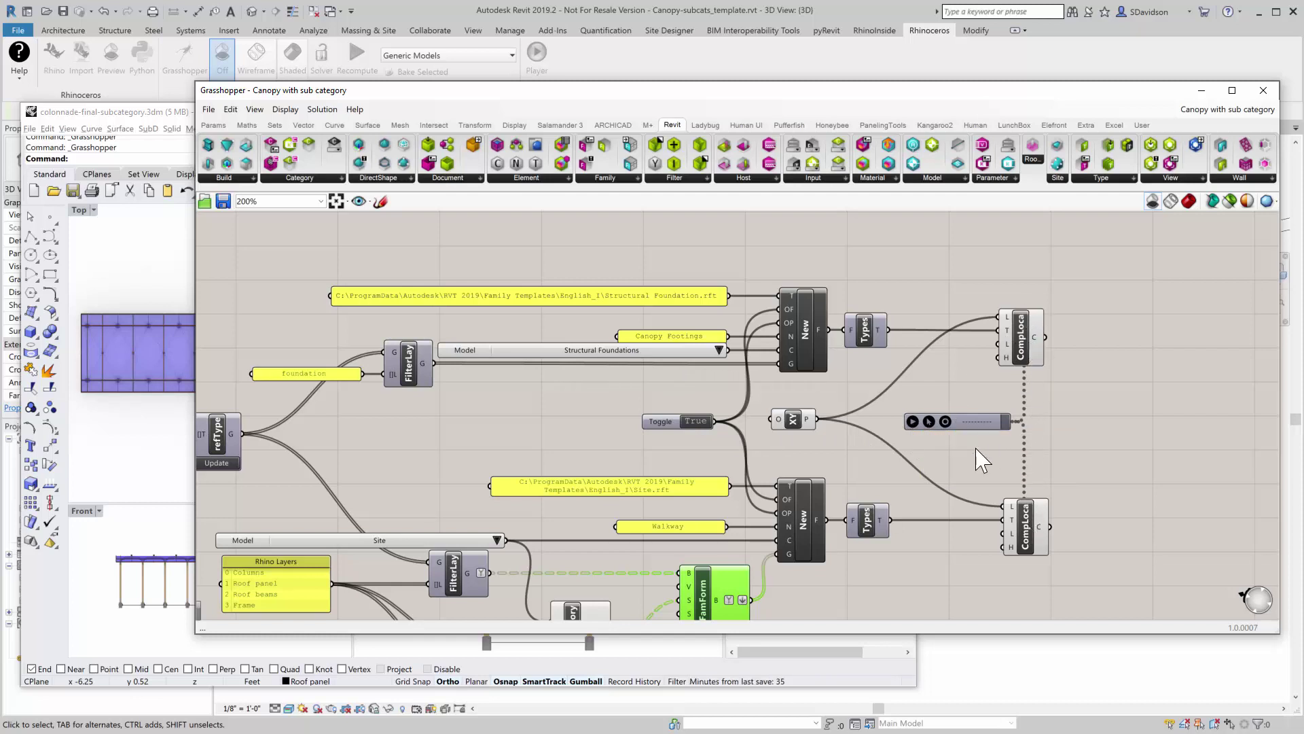
Rerun the definition with the Player's play button to regenerate the walkway
click(913, 422)
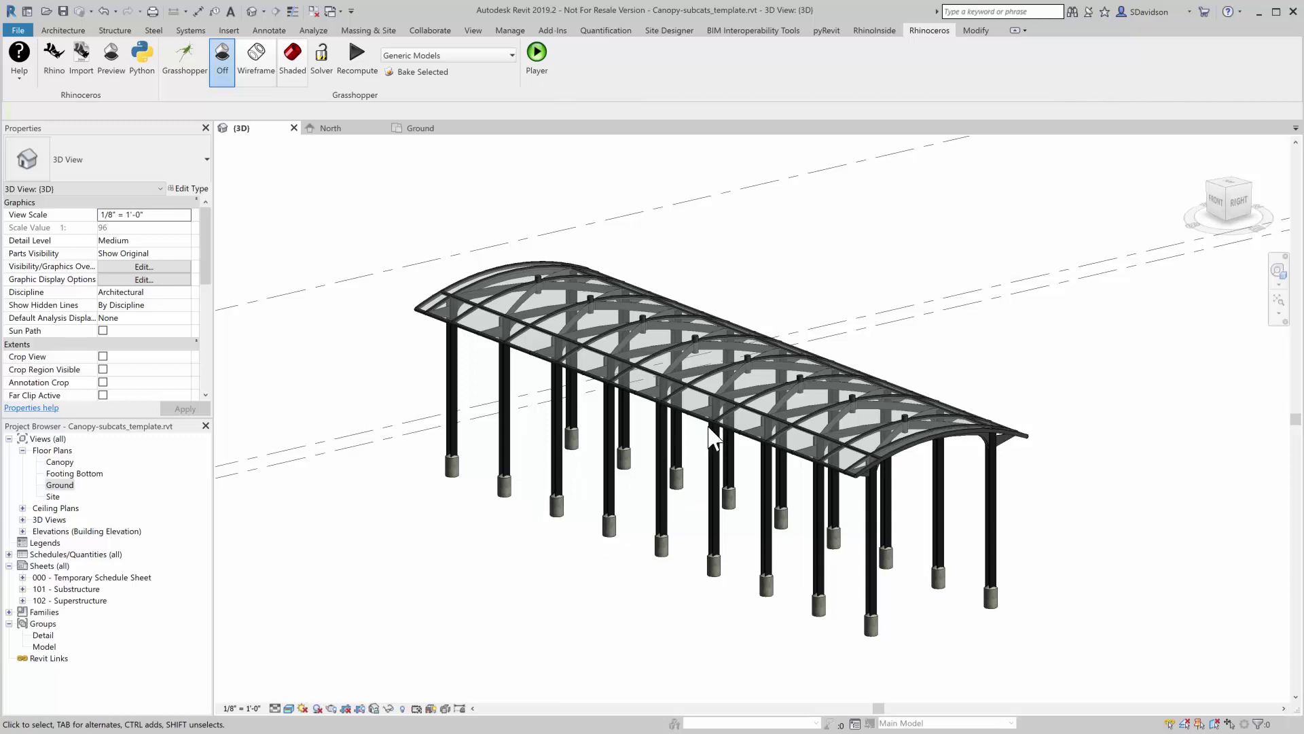
Open Object Styles from the 3D view's Visibility/Graphic Overrides and widen the Category column
click(161, 267)
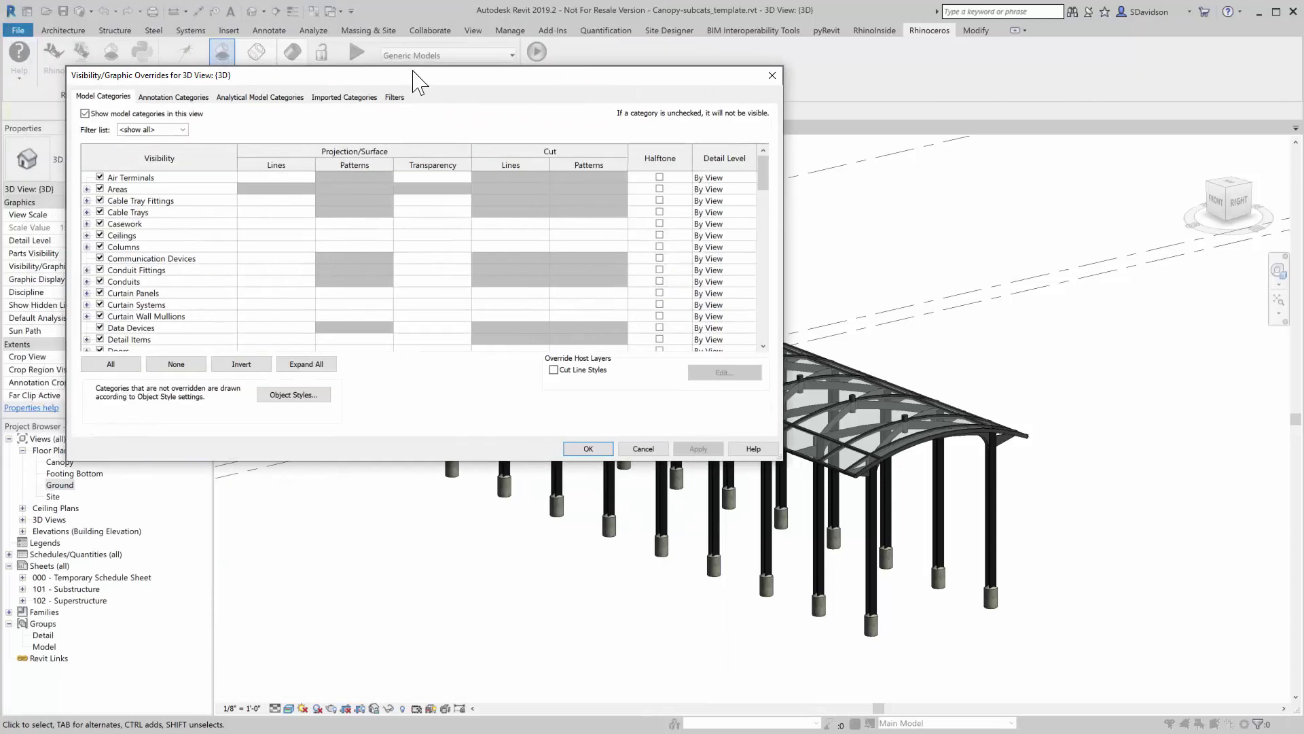
drag(417, 81, 678, 154)
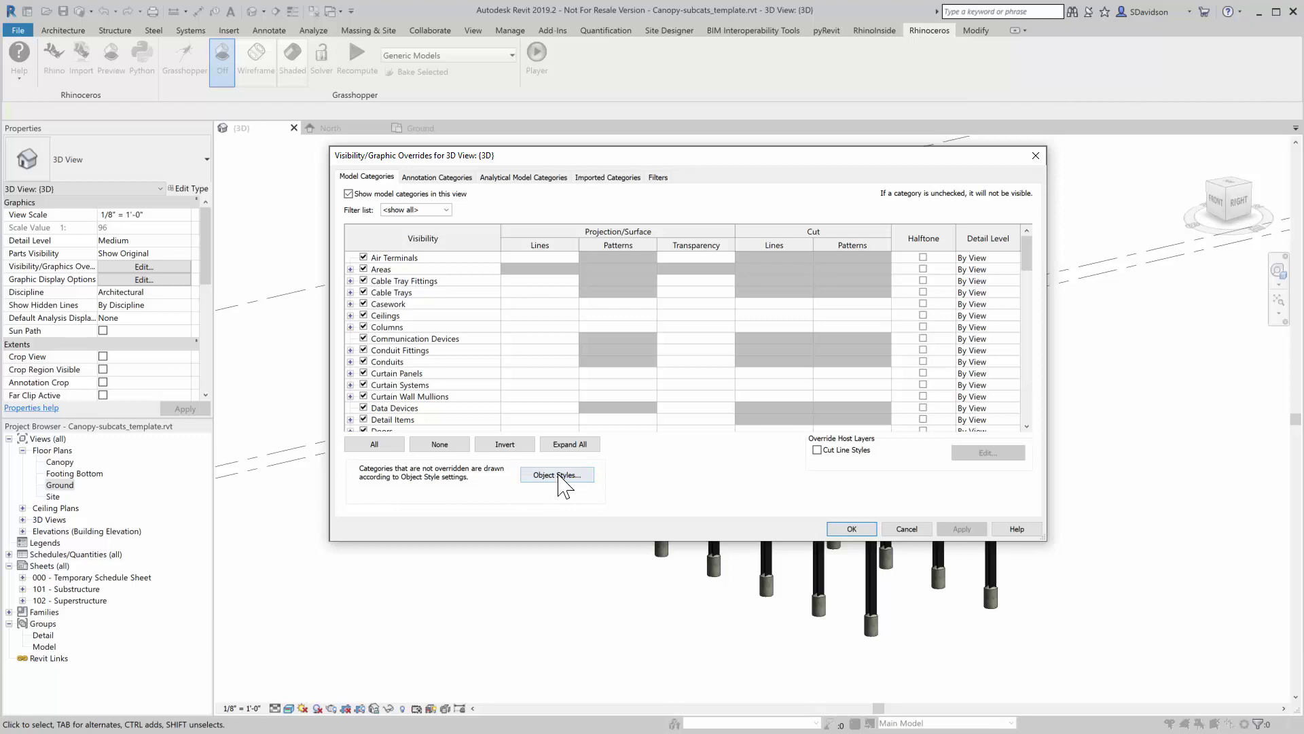
click(559, 476)
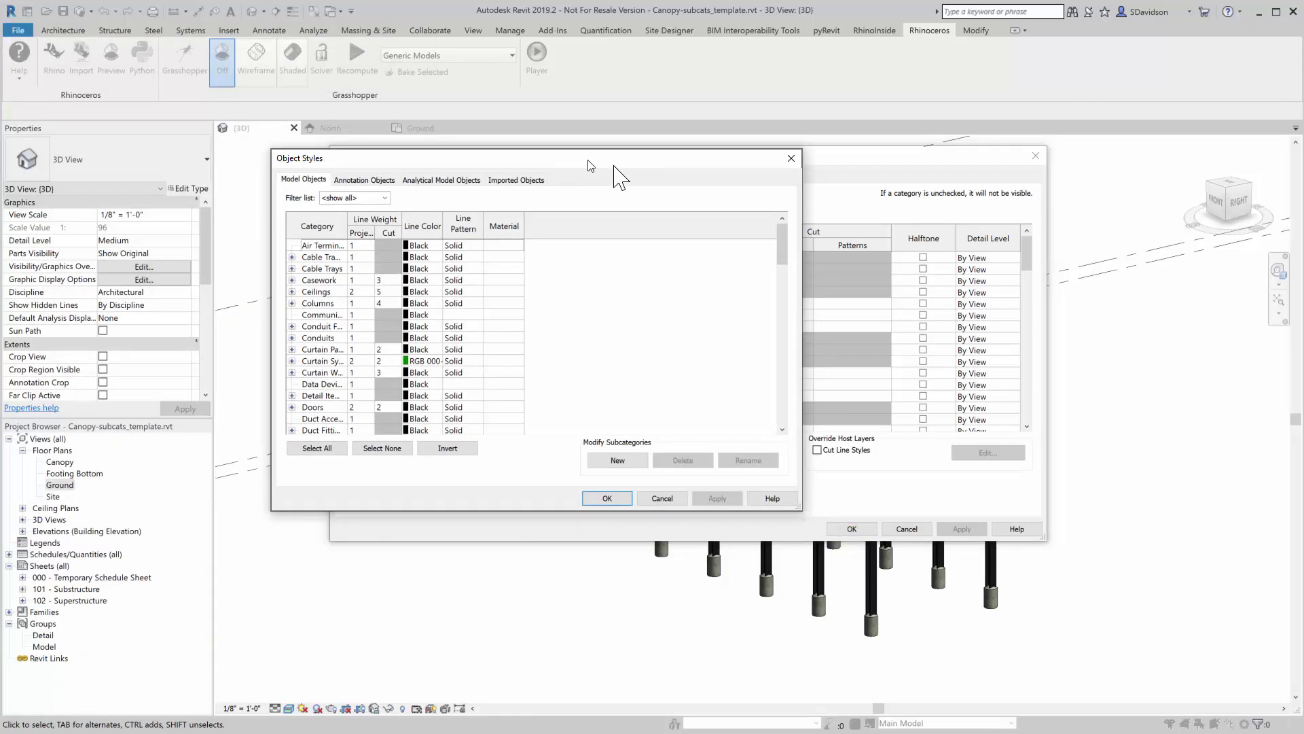
drag(585, 166, 809, 216)
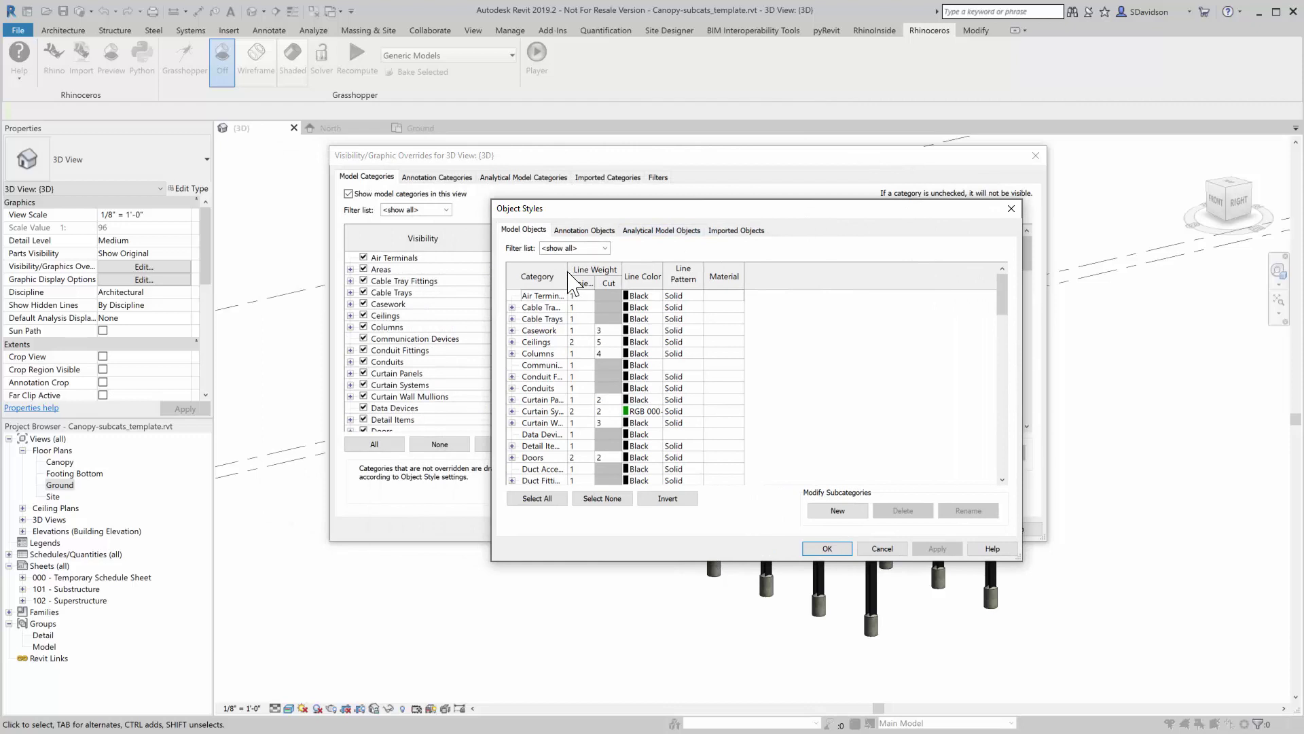
drag(595, 277, 684, 277)
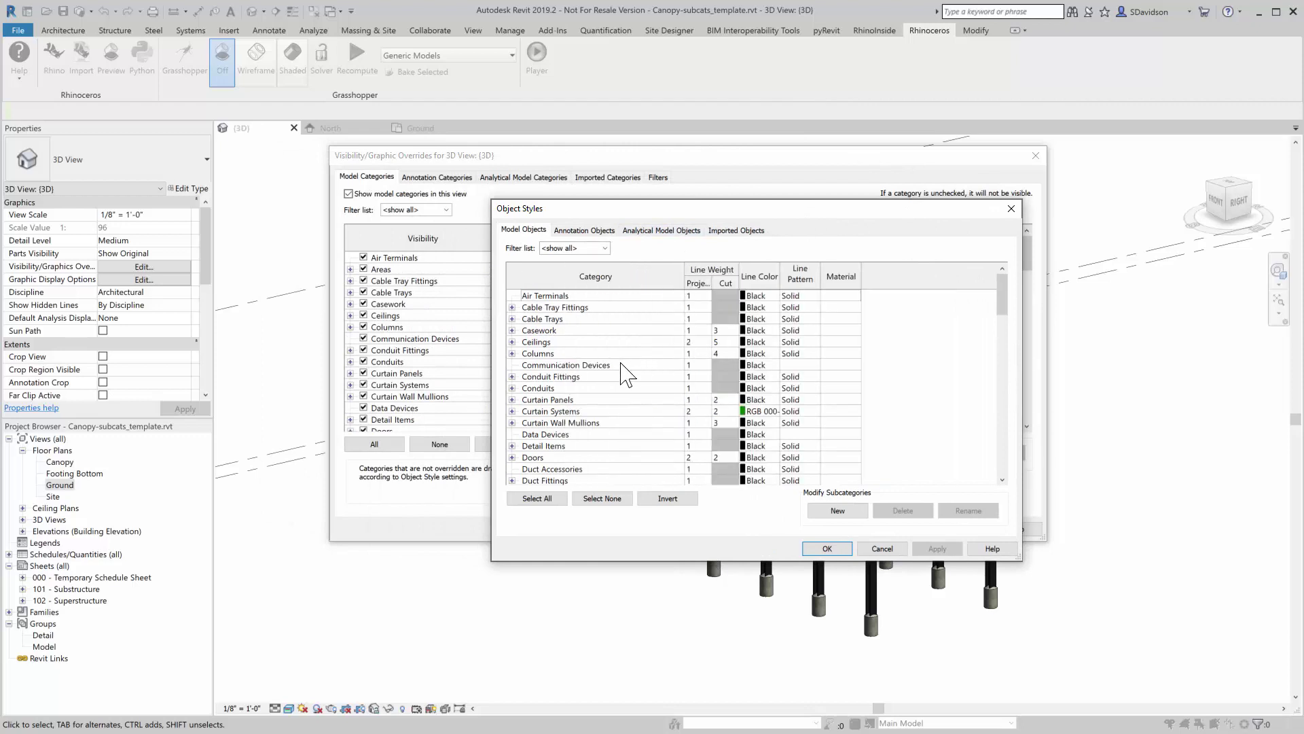
scroll(625, 374, down, 2)
scroll(629, 381, down, 10)
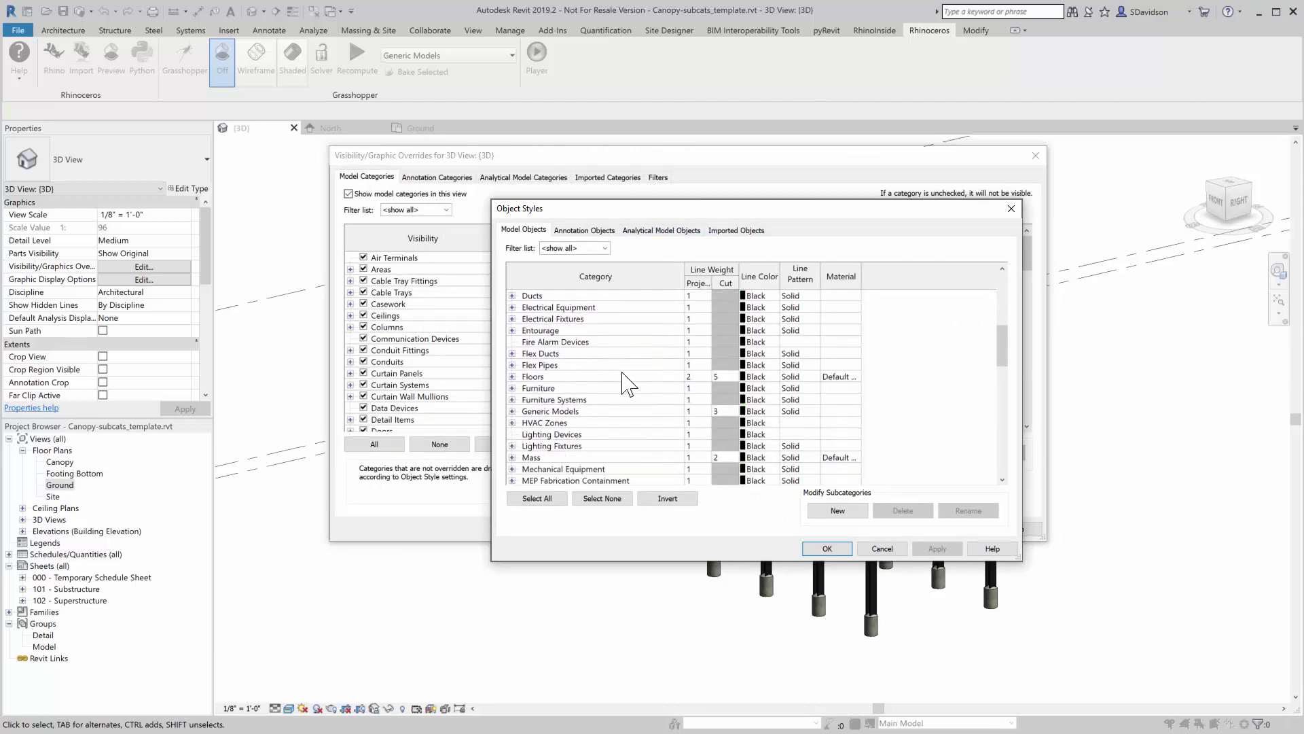
scroll(628, 386, down, 5)
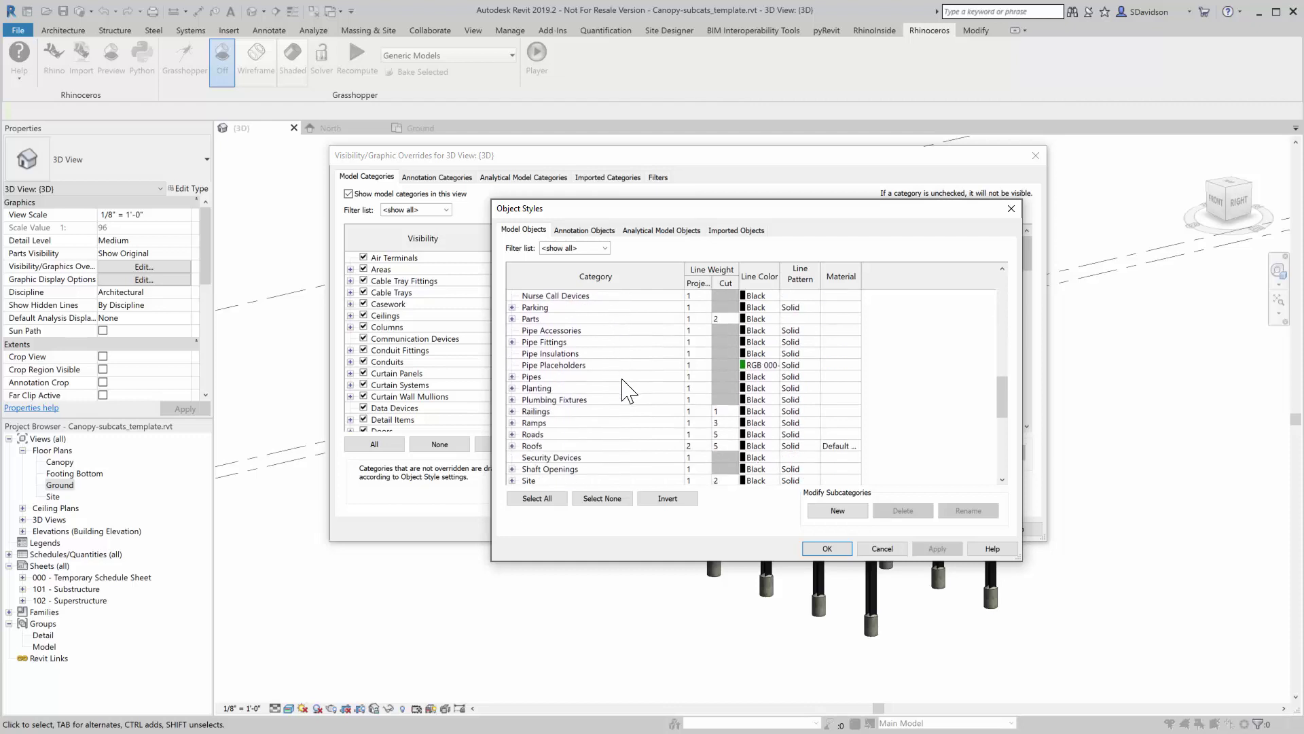
Expand Site and inspect the Canopy-beams, Canopy-columns, Canopy-panel-frame and Canopy-panels rows
click(513, 435)
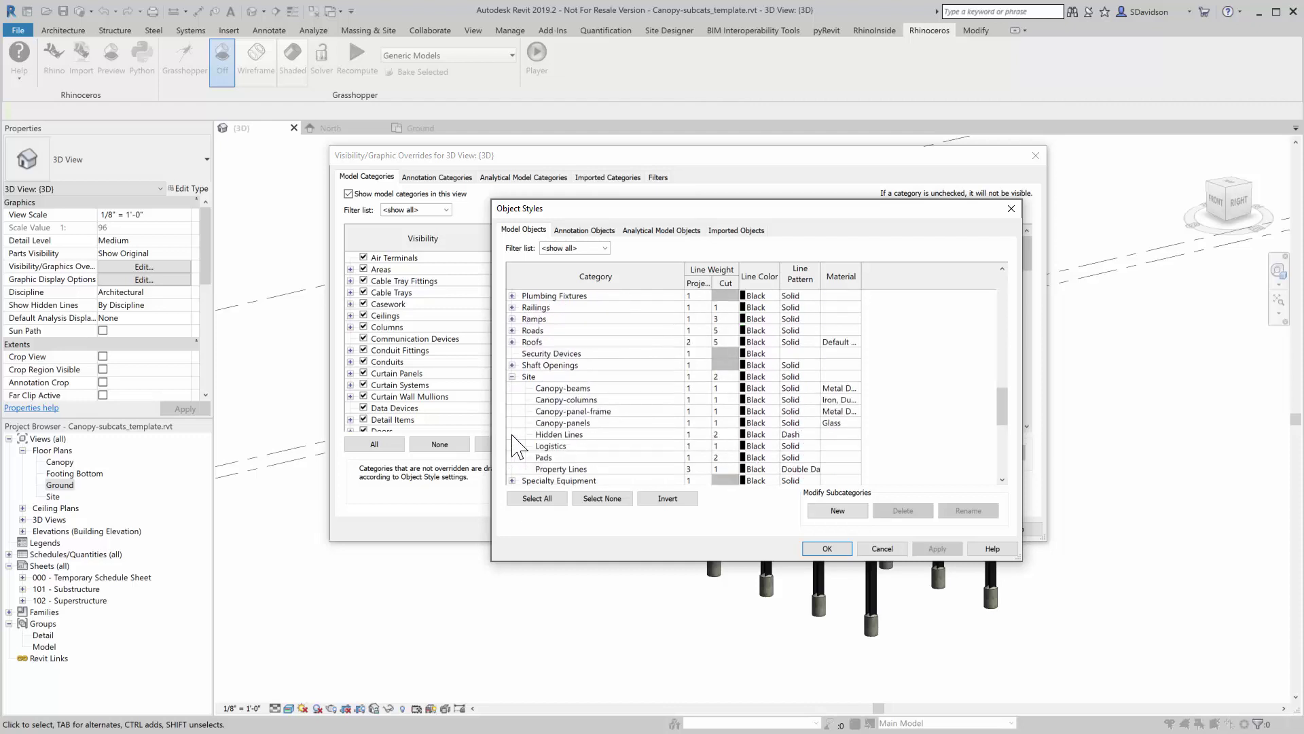
click(547, 390)
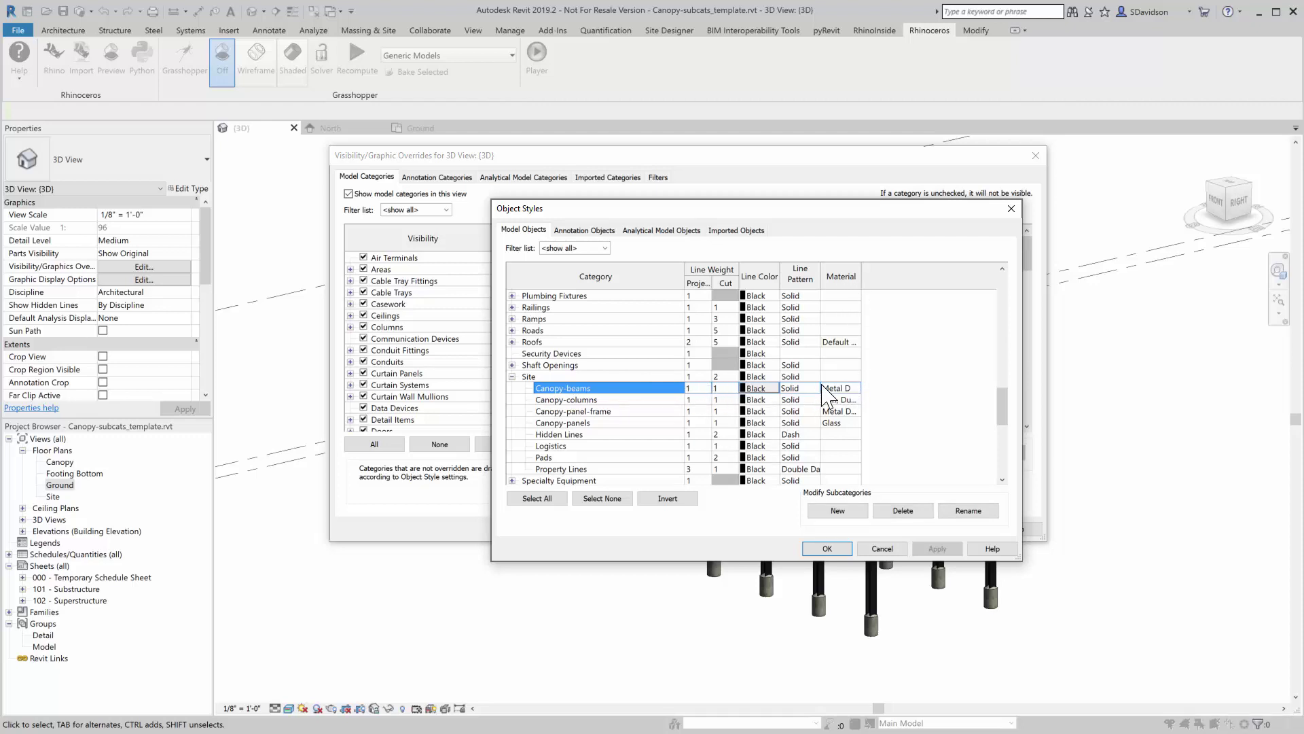
click(584, 401)
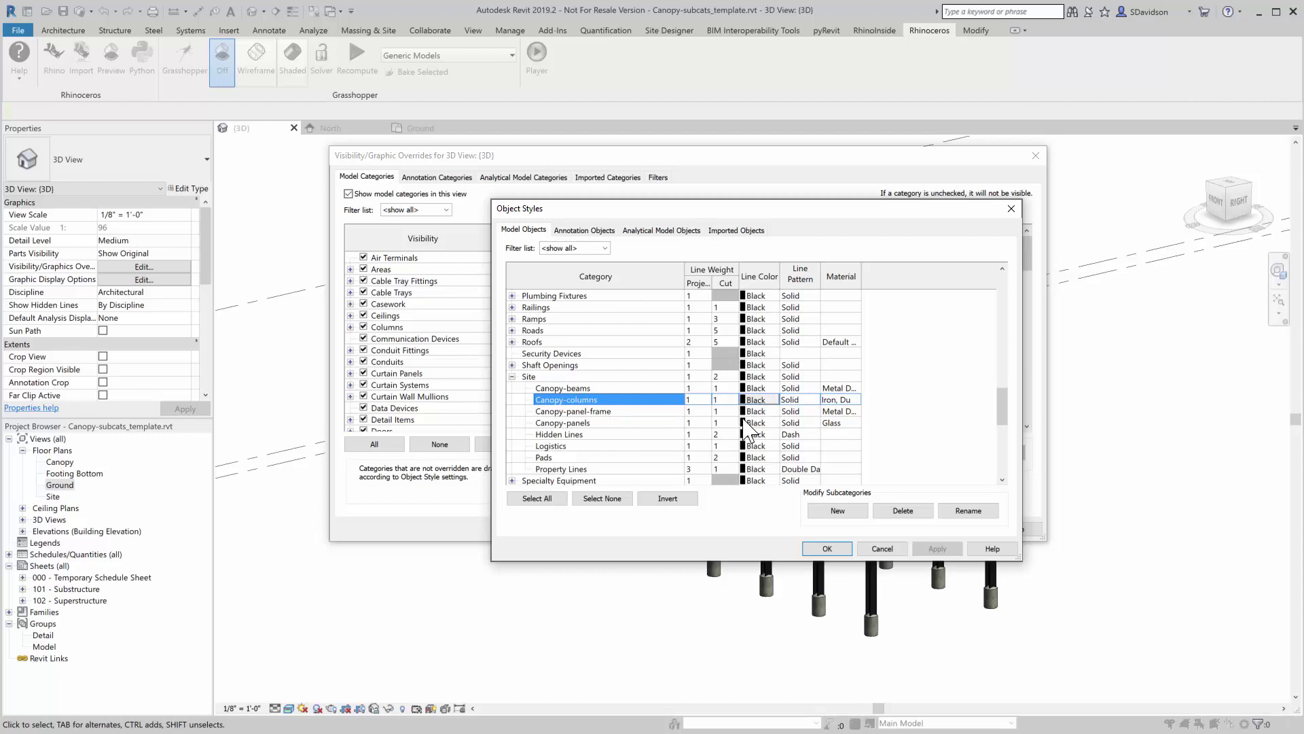
click(556, 411)
click(558, 423)
click(557, 412)
click(556, 403)
click(567, 390)
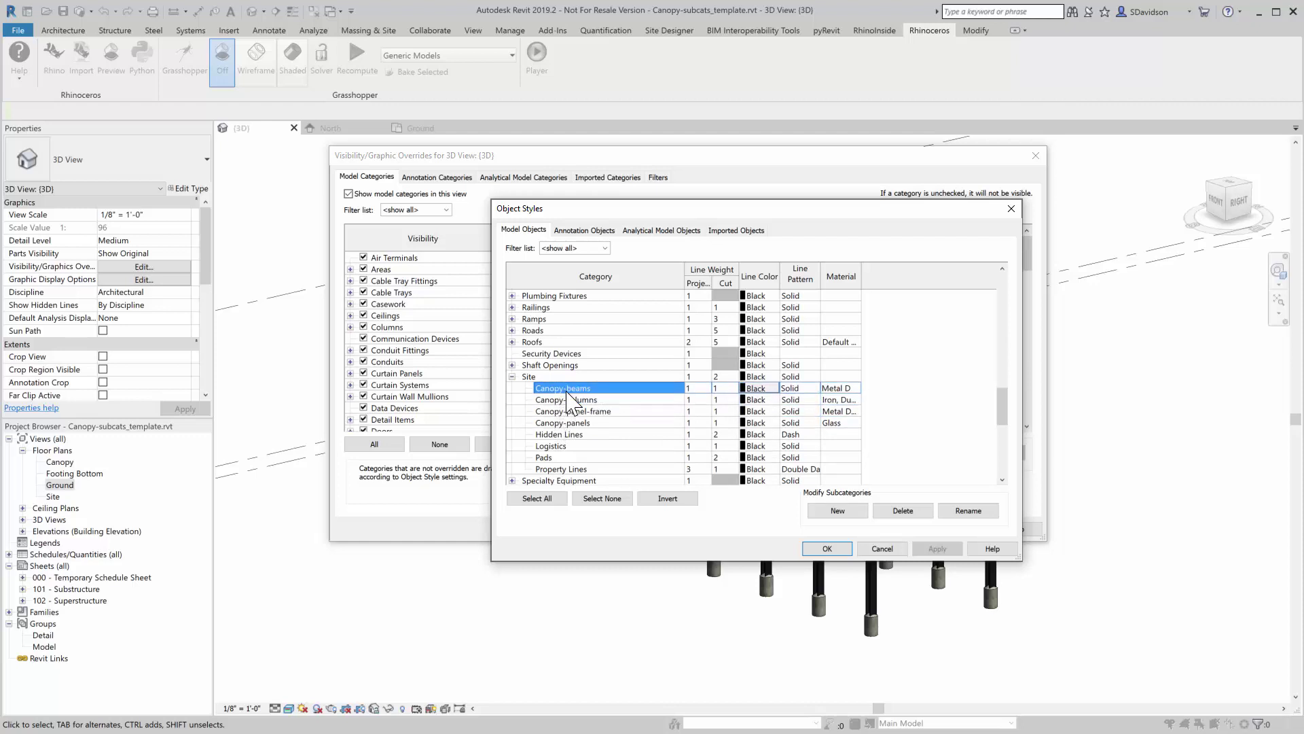
click(568, 400)
click(566, 412)
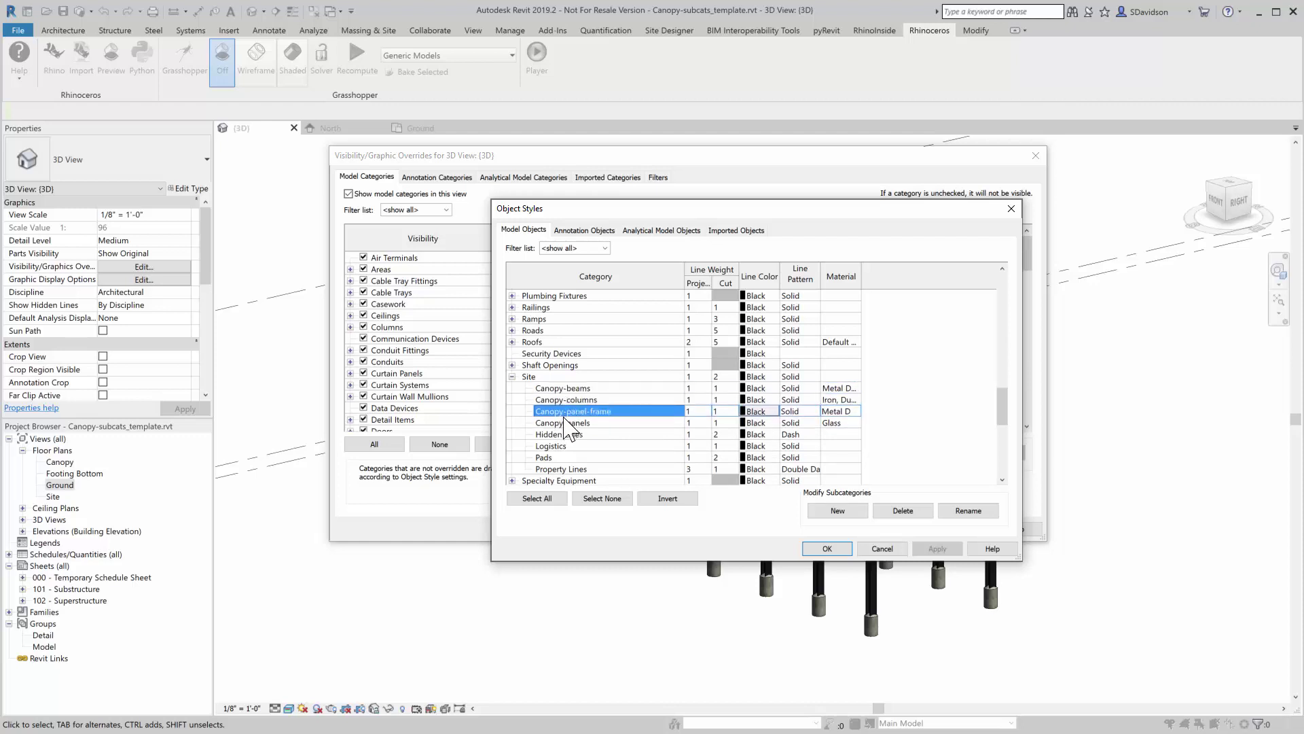
click(563, 423)
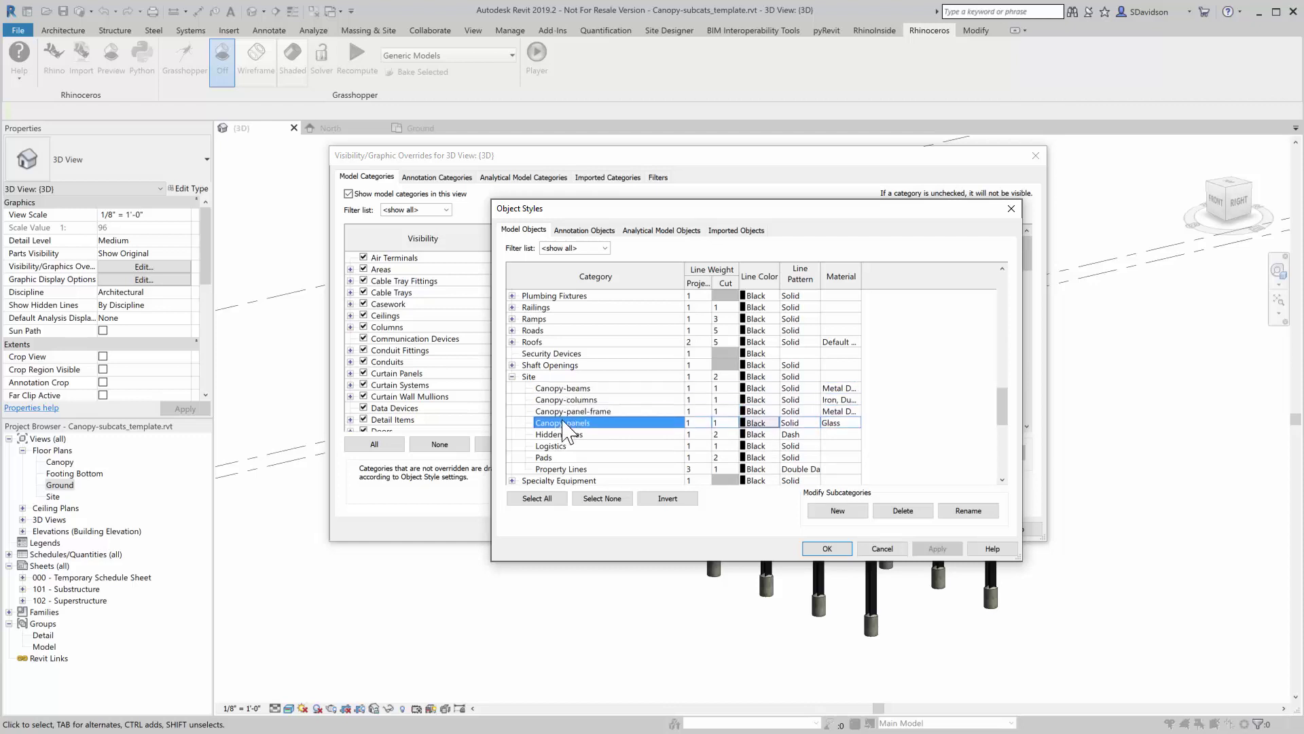
Close Object Styles and Visibility/Graphic Overrides, then view the Ground plan and North elevation
click(828, 549)
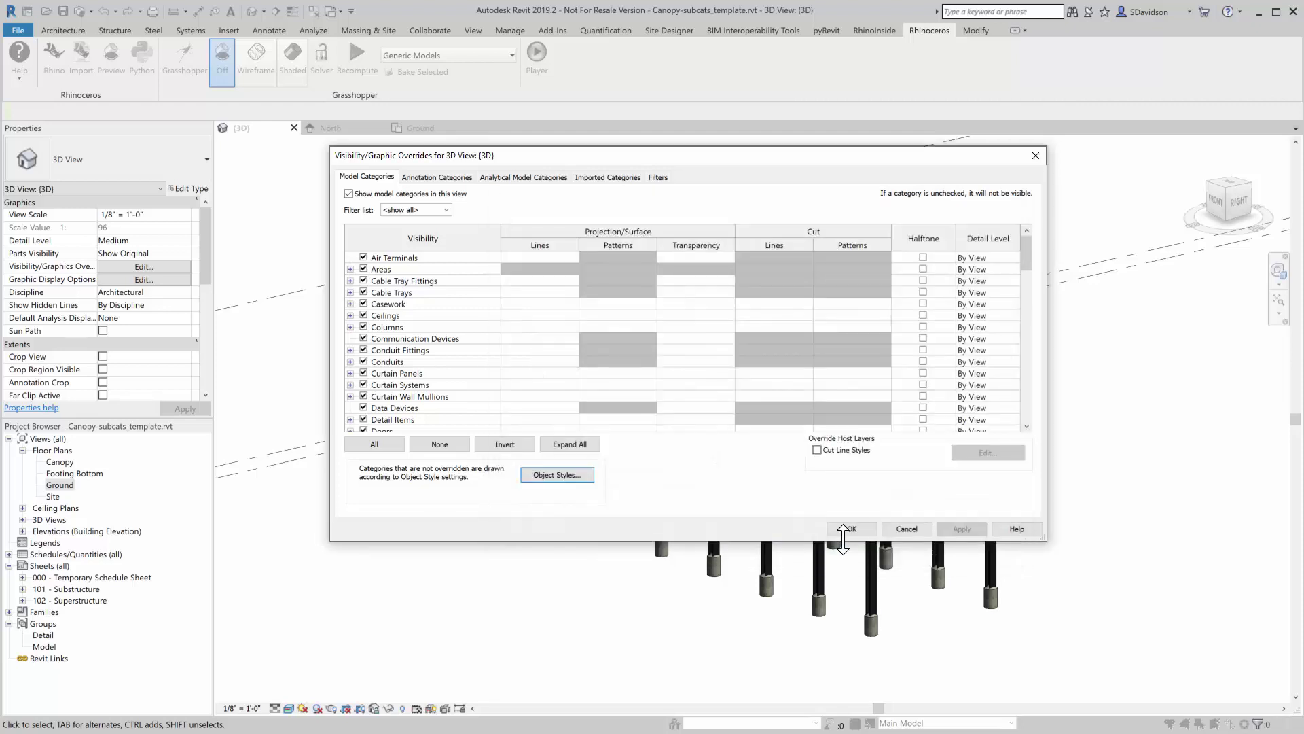
click(852, 529)
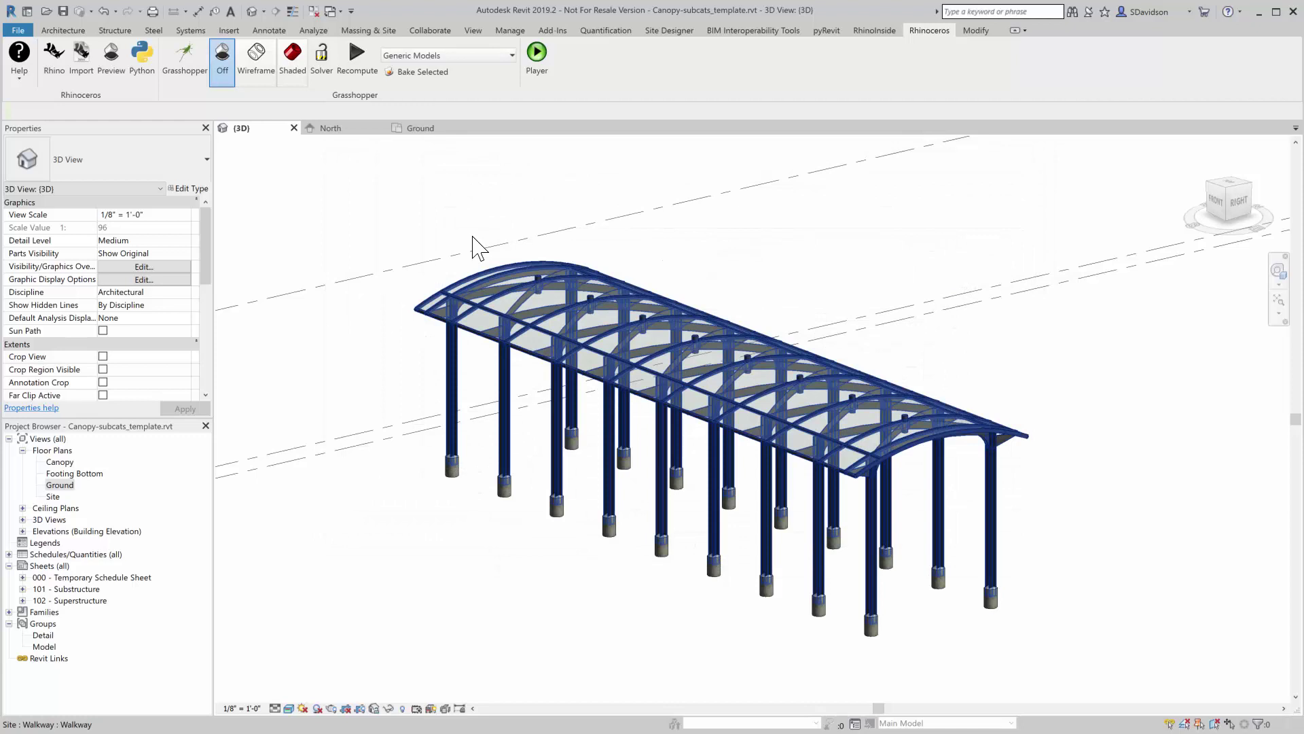
click(418, 129)
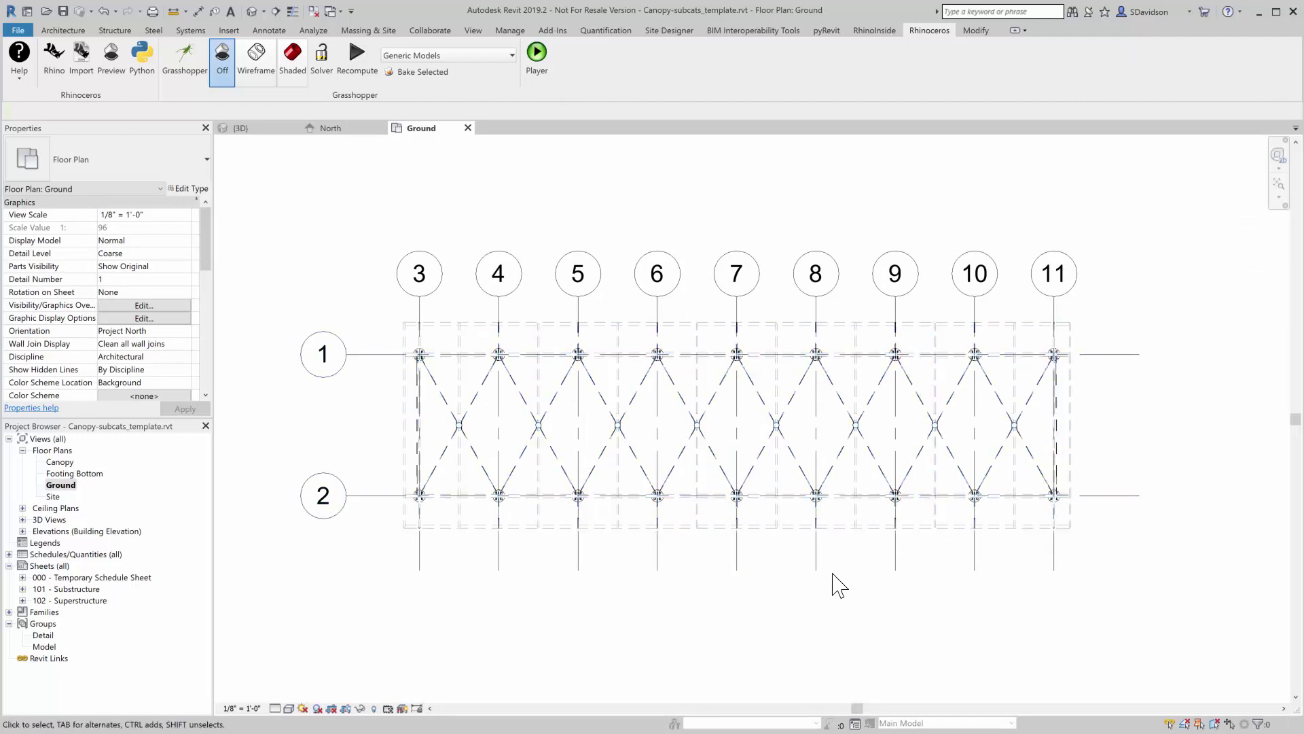
click(362, 129)
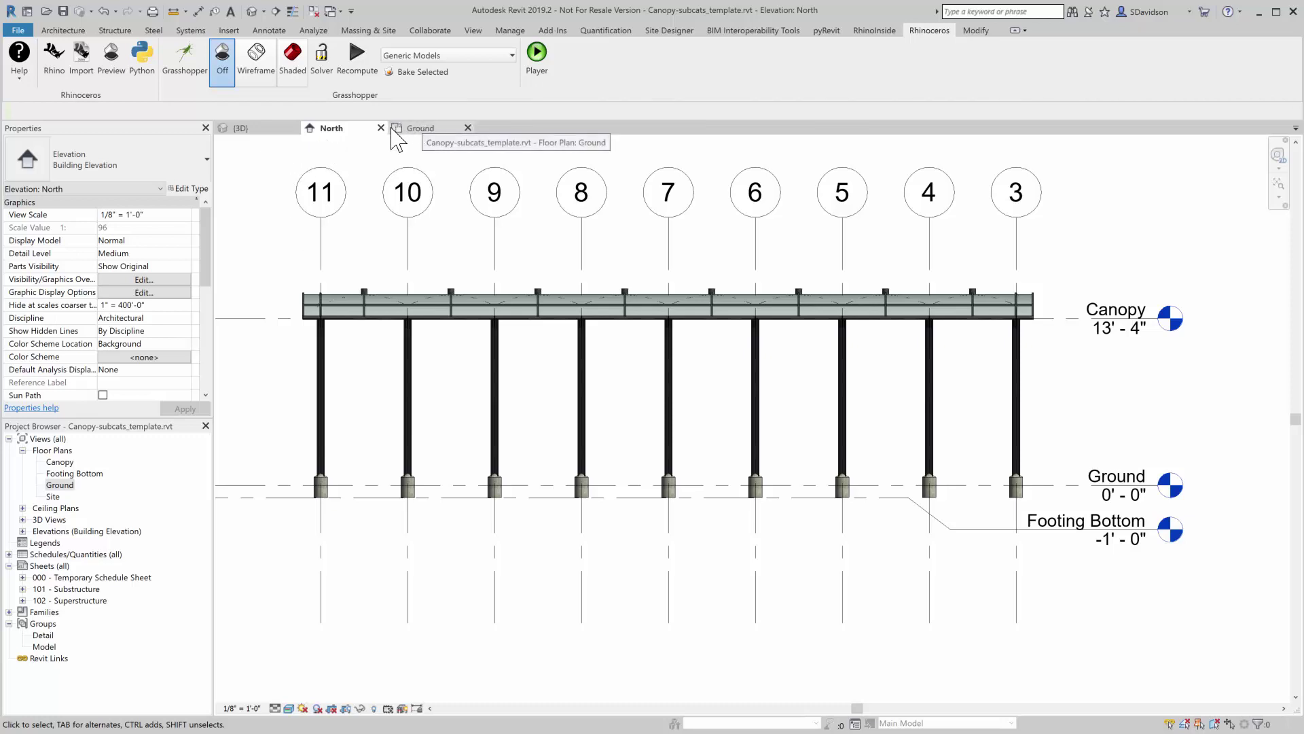
click(281, 140)
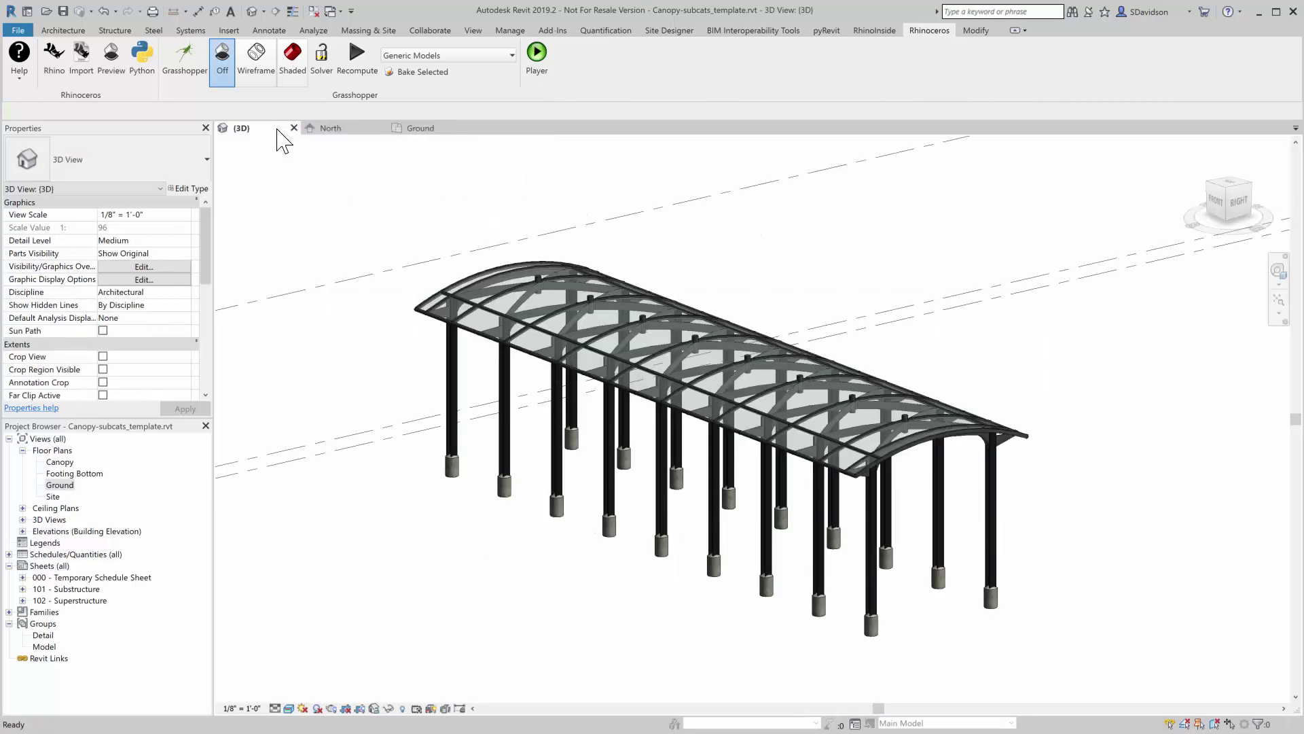